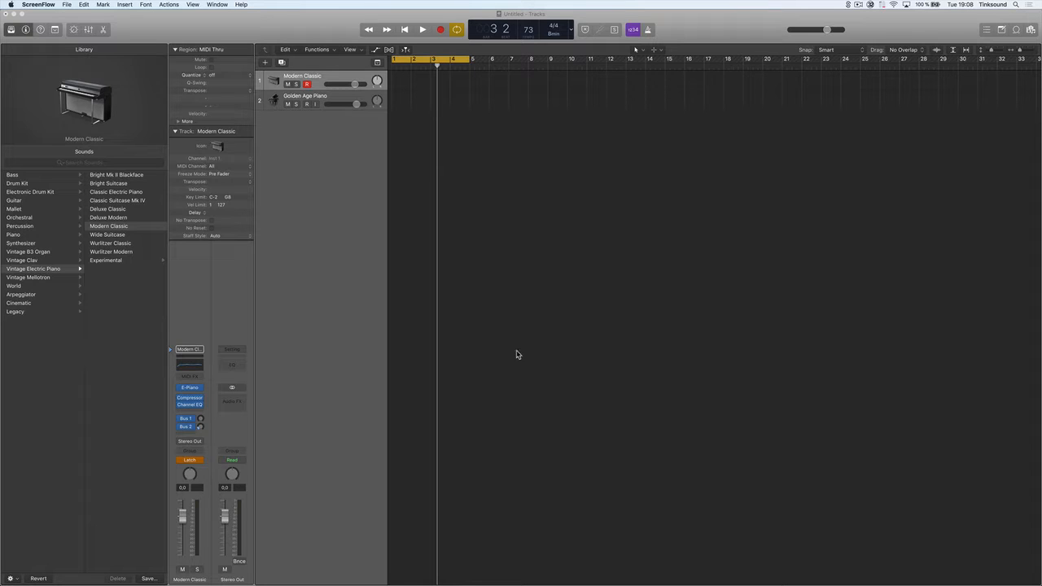
# Create an empty MIDI region at bar 1 on the Modern Classic track and extend it to bar 5
pyautogui.rightClick(395, 80)
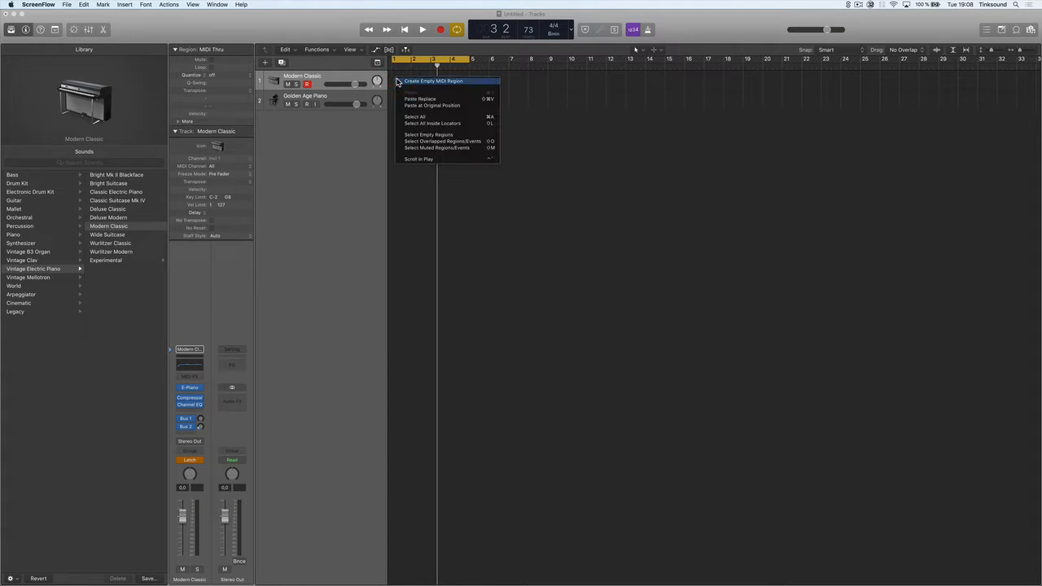
pyautogui.click(403, 81)
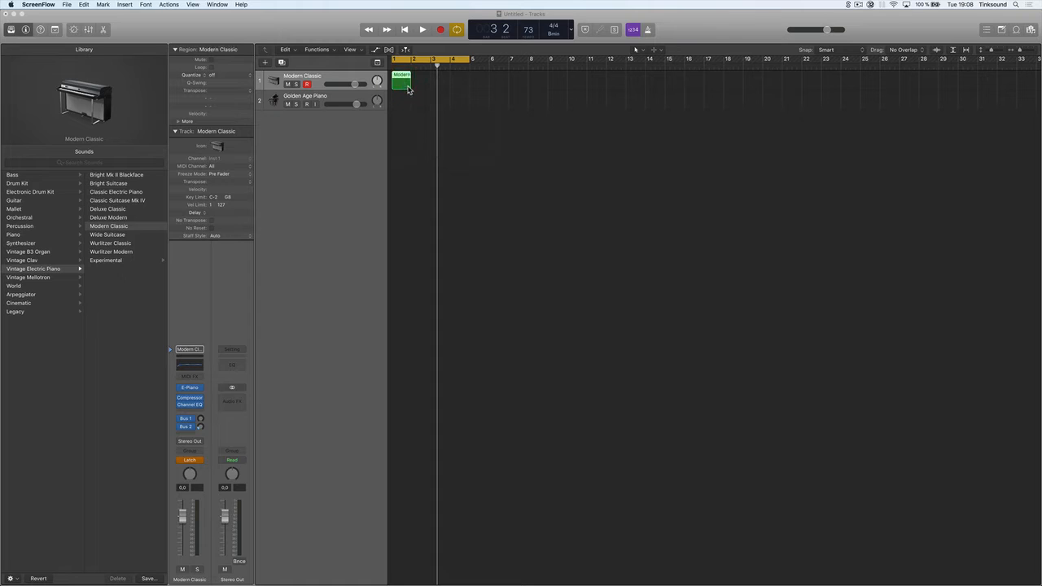
pyautogui.moveTo(414, 88); pyautogui.dragTo(470, 88)
# Open the new Modern Classic region in the Piano Roll and enlarge the editor area
pyautogui.click(413, 85)
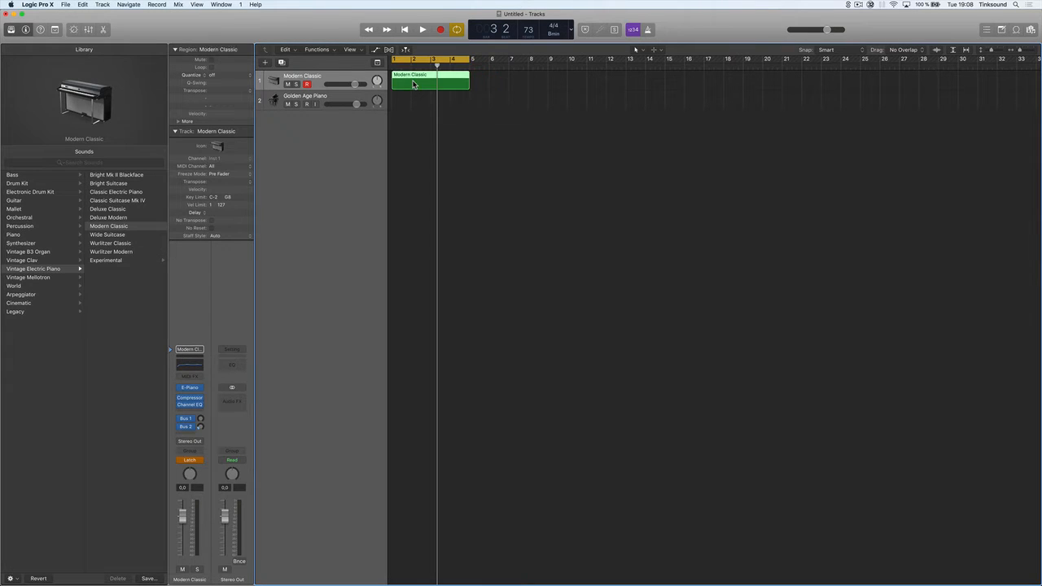
pyautogui.doubleClick(415, 87)
pyautogui.moveTo(472, 405); pyautogui.dragTo(484, 303)
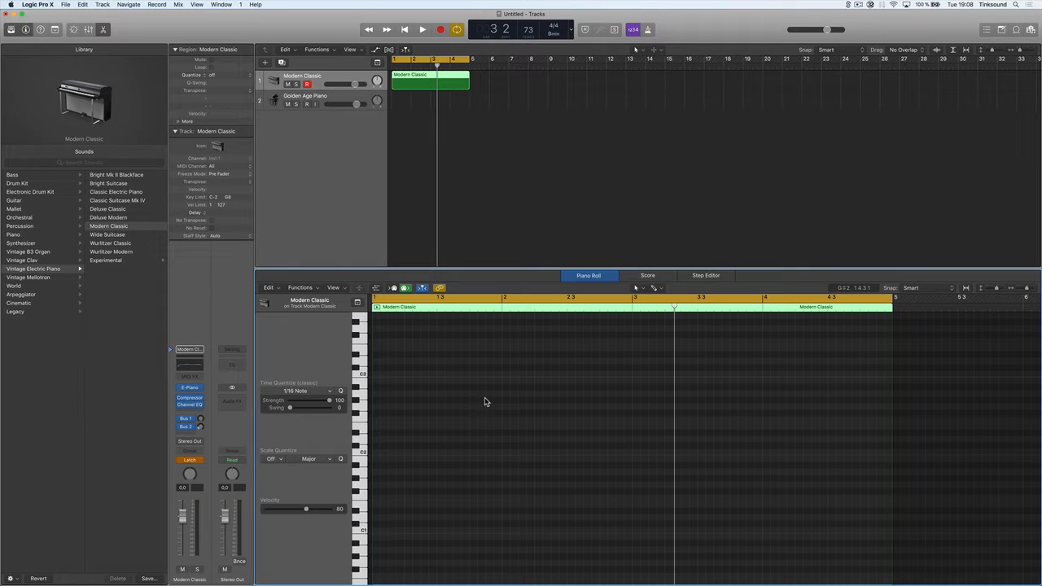
# Audition C2 and C3, and draw stacked C3, D3 and E3 notes at the start of bar 1
pyautogui.click(362, 453)
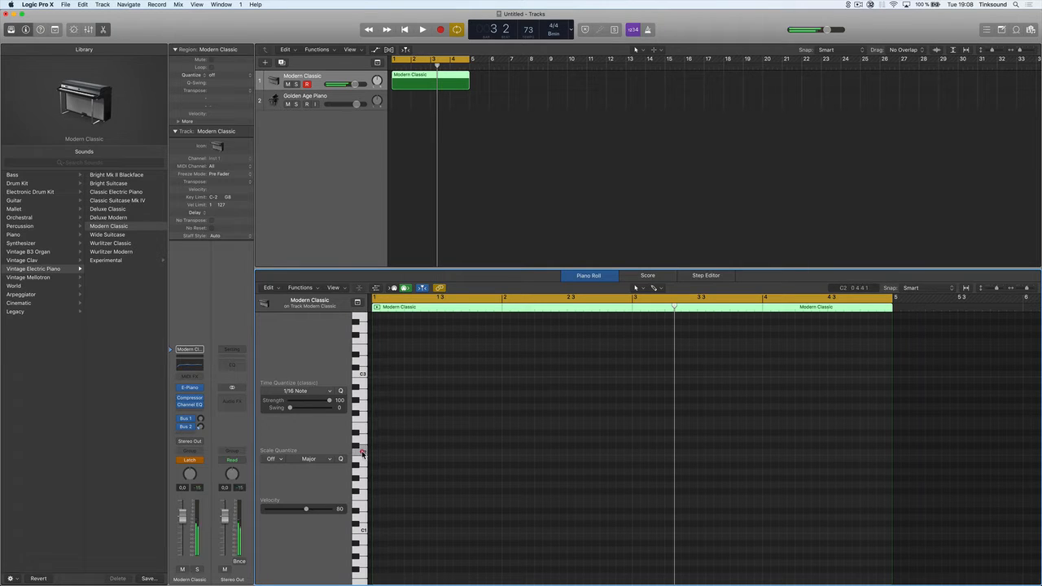
pyautogui.click(362, 375)
pyautogui.press('super')
pyautogui.keyDown('super'); pyautogui.click(377, 374); pyautogui.keyUp('super')
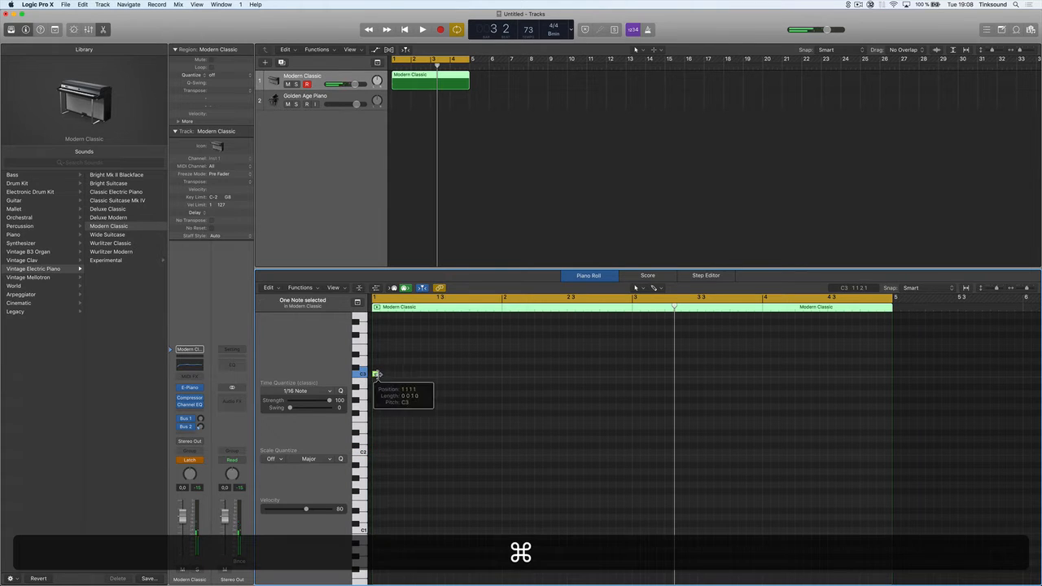
pyautogui.keyDown('super'); pyautogui.click(377, 361); pyautogui.keyUp('super')
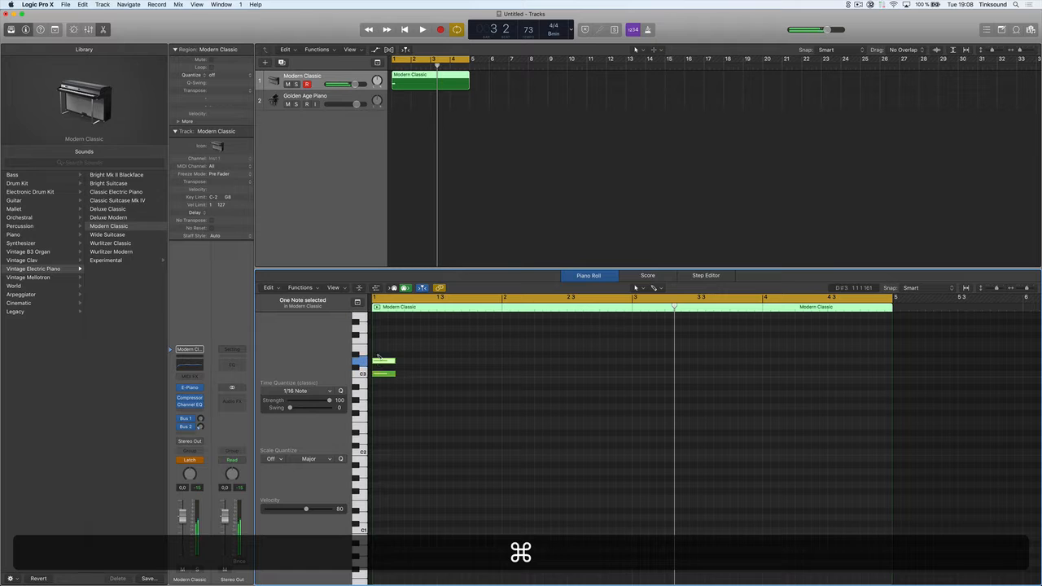
pyautogui.keyDown('super'); pyautogui.click(377, 348); pyautogui.keyUp('super')
# Lengthen all three bar 1 notes to a full bar and play back the chord
pyautogui.press('space')
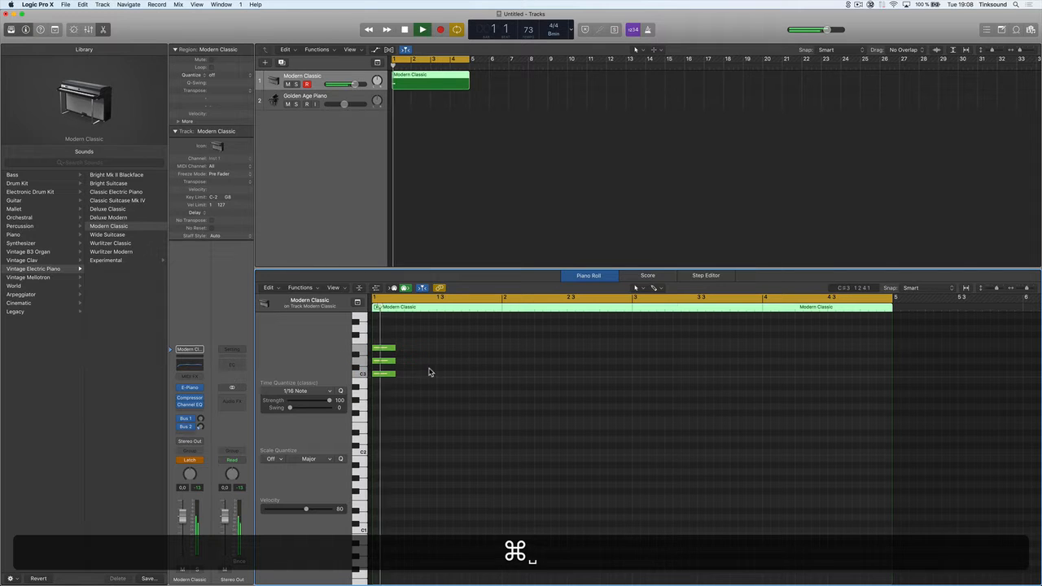
pyautogui.press('space')
pyautogui.moveTo(405, 328); pyautogui.dragTo(523, 373)
pyautogui.press('space')
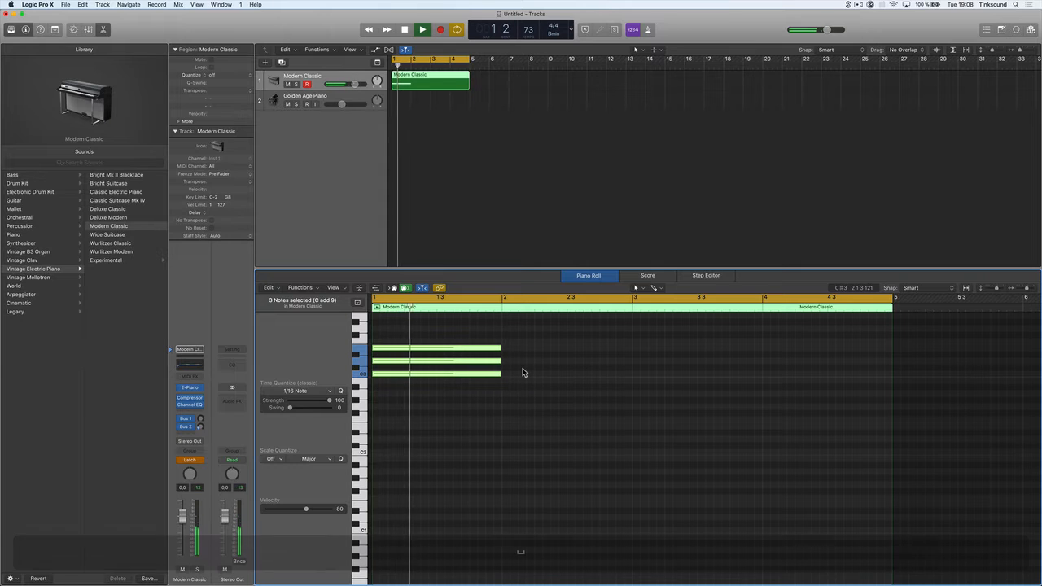
pyautogui.press('space')
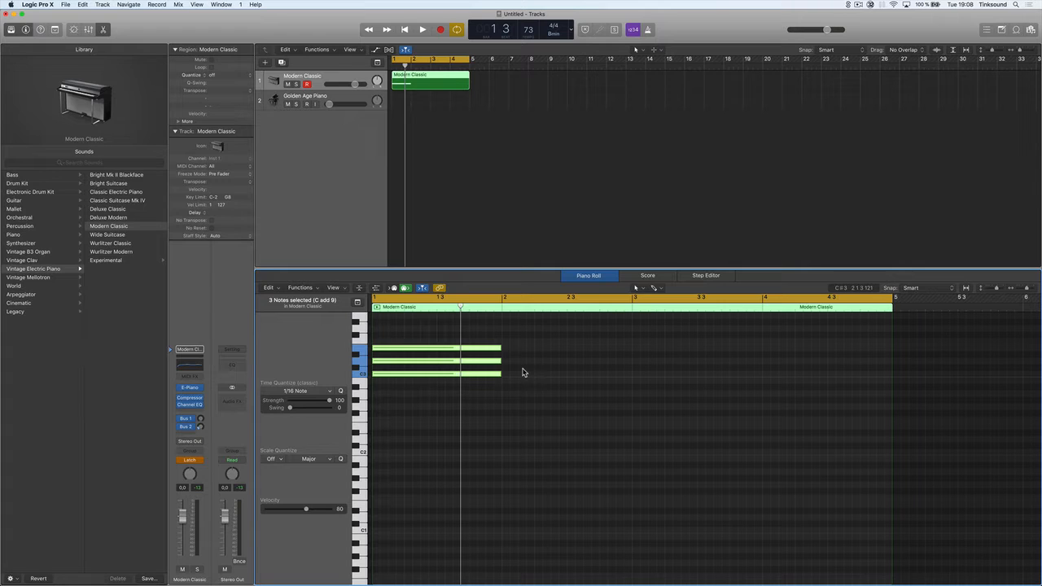
# Draw a second one-bar chord of F#3, D#3 and B2 at the start of bar 2
pyautogui.click(524, 373)
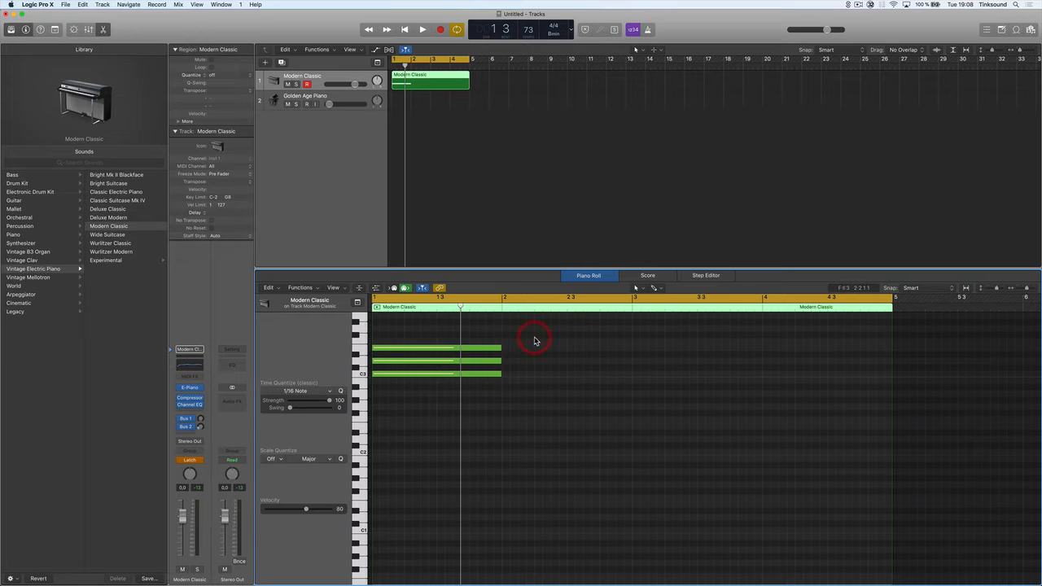
pyautogui.press('super')
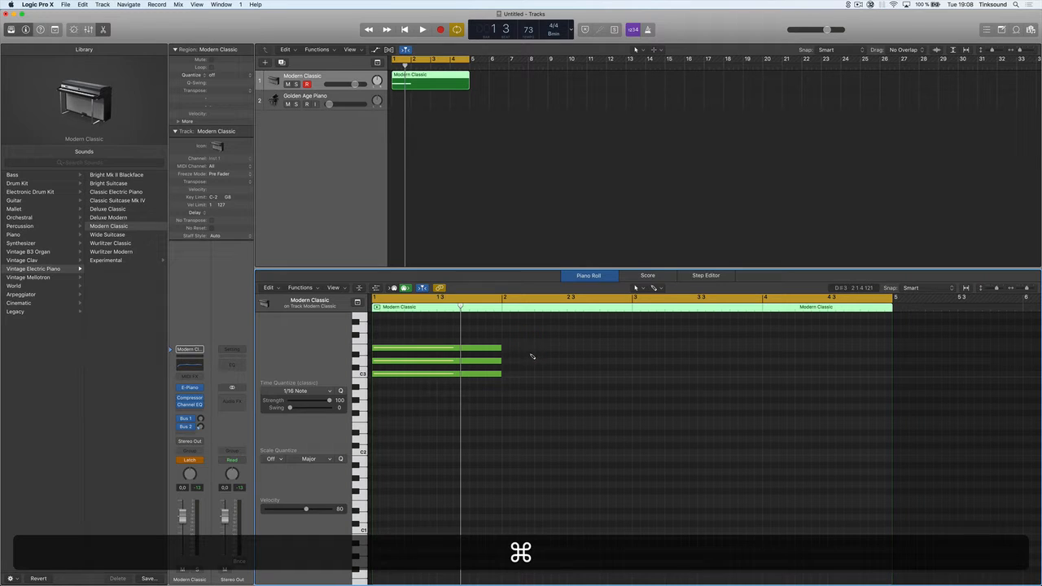
pyautogui.keyDown('super'); pyautogui.click(503, 335); pyautogui.keyUp('super')
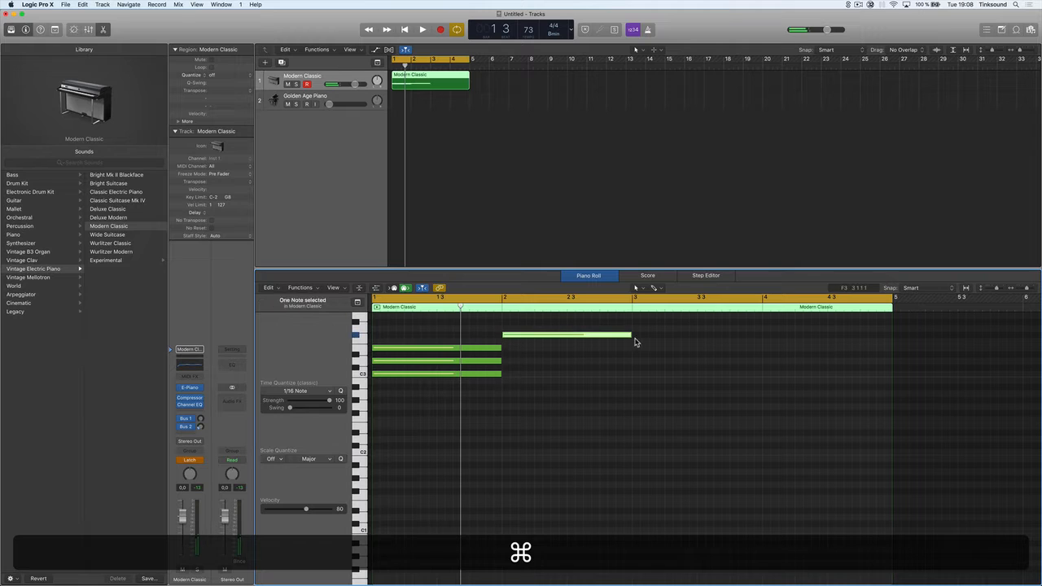
pyautogui.keyDown('super'); pyautogui.click(504, 354); pyautogui.keyUp('super')
pyautogui.keyDown('super'); pyautogui.click(506, 380); pyautogui.keyUp('super')
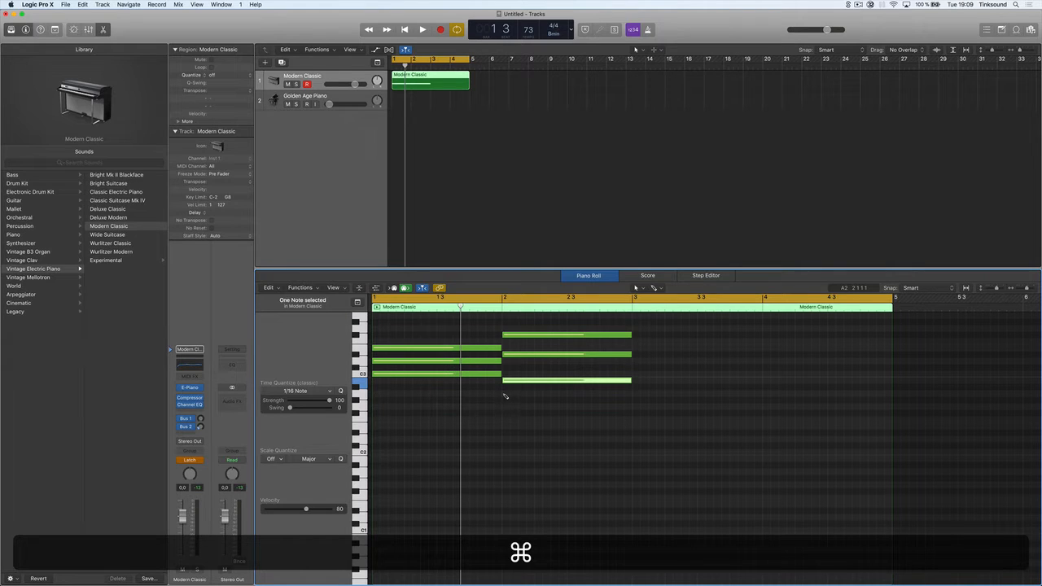
# Rubber-band select the notes of both chords and clear the selection
pyautogui.click(523, 363)
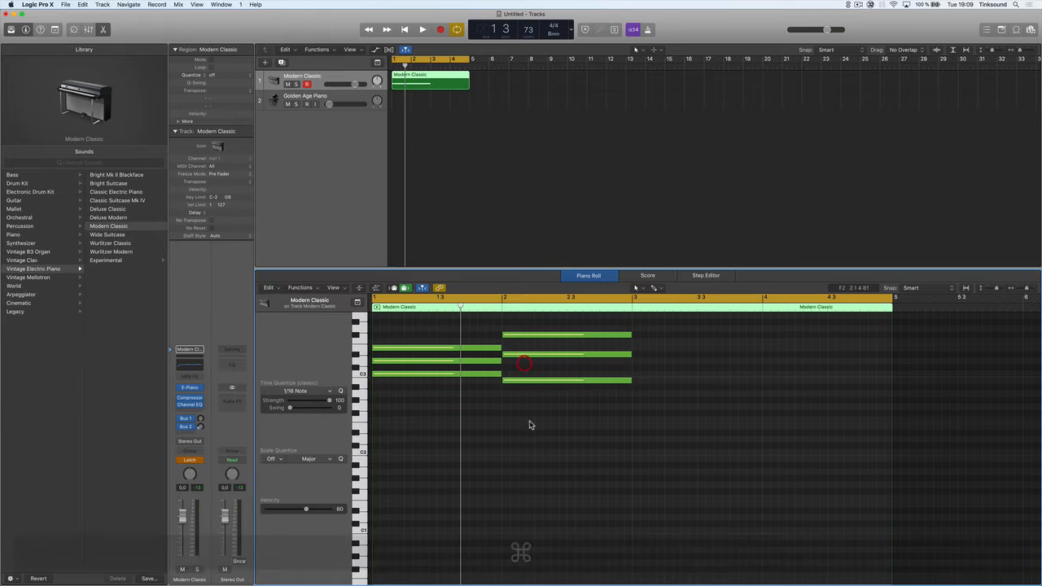
pyautogui.moveTo(531, 423); pyautogui.dragTo(440, 328)
pyautogui.click(450, 335)
pyautogui.moveTo(647, 454); pyautogui.dragTo(430, 326)
pyautogui.click(426, 320)
pyautogui.moveTo(653, 327); pyautogui.dragTo(370, 420)
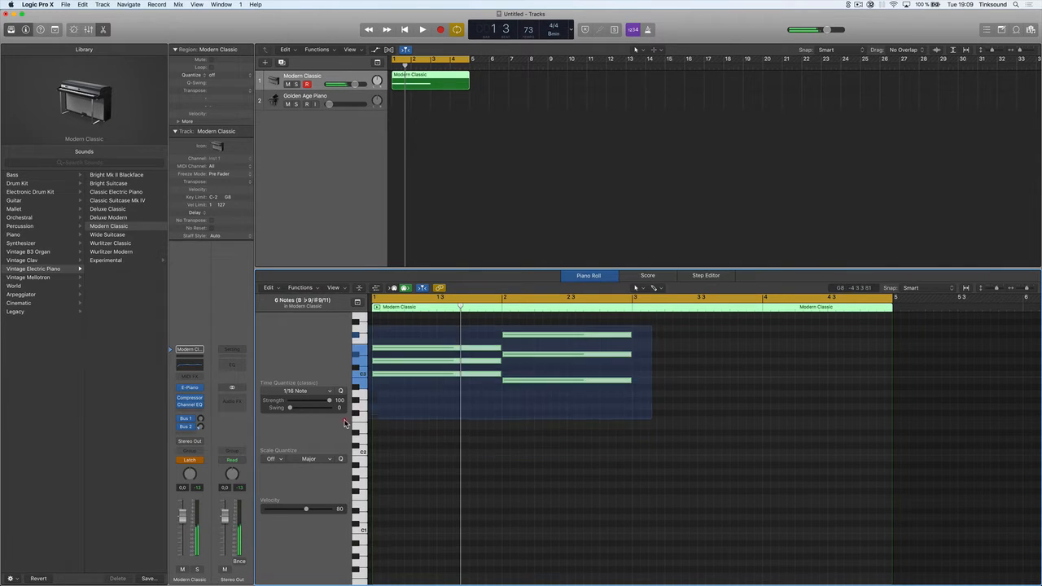
pyautogui.click(548, 441)
# Delete the F#3 note from the bar 2 chord
pyautogui.moveTo(647, 337); pyautogui.dragTo(551, 349)
pyautogui.press('BackSpace')
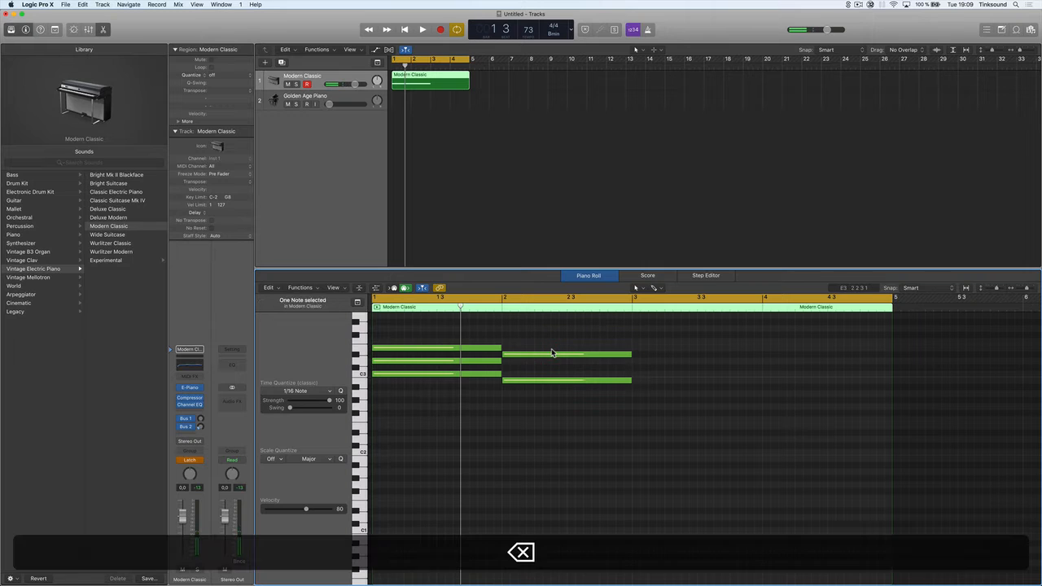
pyautogui.click(544, 356)
pyautogui.click(541, 341)
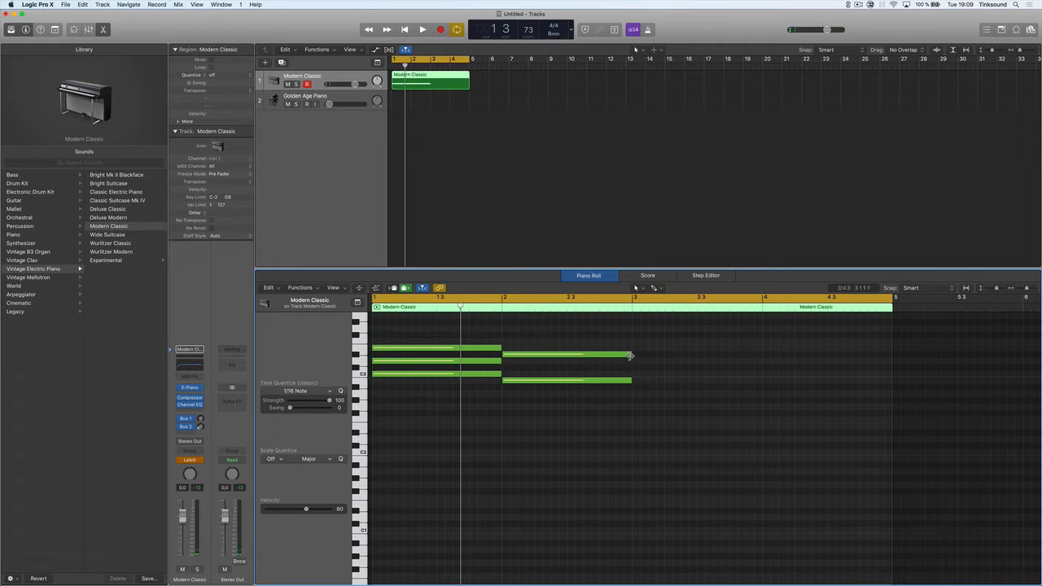
# Draw a one-bar F3 note at beat 3 of bar 2 and delete it again
pyautogui.moveTo(634, 355); pyautogui.dragTo(609, 360)
pyautogui.click(589, 349)
pyautogui.keyDown('super'); pyautogui.click(571, 342); pyautogui.keyUp('super')
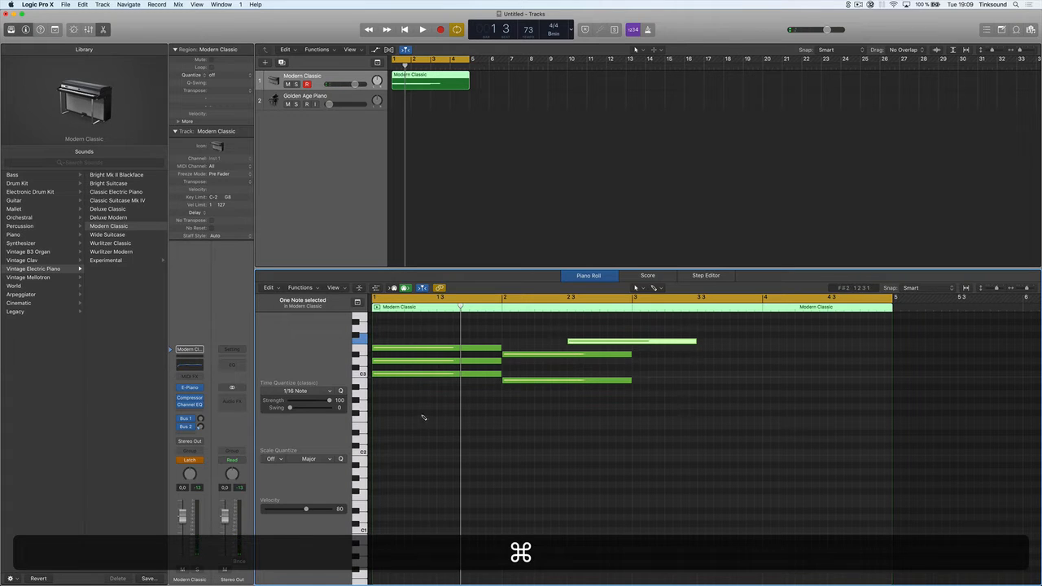
pyautogui.moveTo(414, 417); pyautogui.dragTo(506, 418)
pyautogui.press('BackSpace')
pyautogui.moveTo(541, 334); pyautogui.dragTo(614, 348)
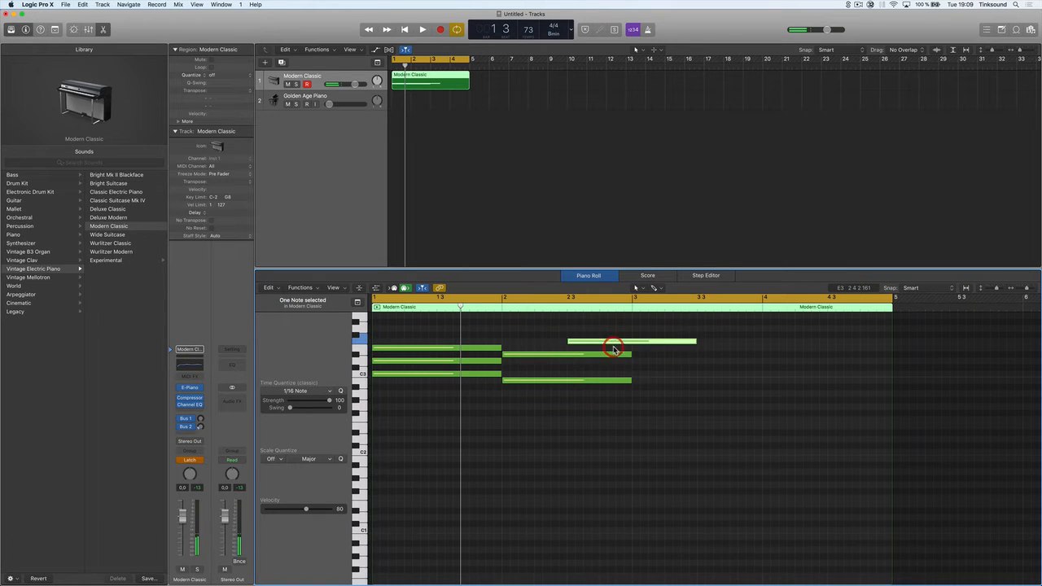
pyautogui.press('BackSpace')
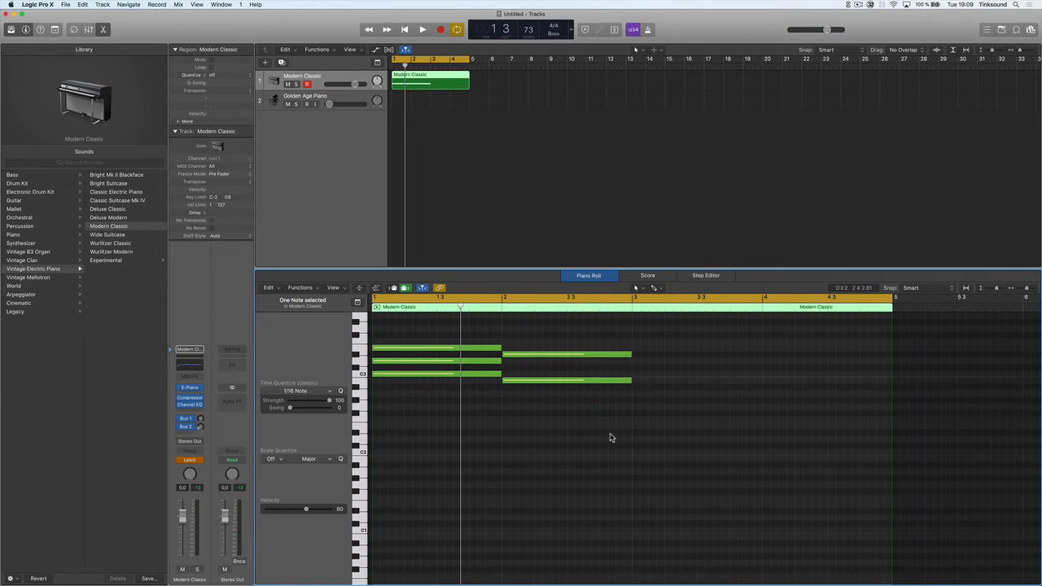
# Trim both ends of the D#3 note to run from just before beat 2 to beat 3 of bar 2, and briefly play back
pyautogui.click(629, 355)
pyautogui.moveTo(630, 355); pyautogui.dragTo(550, 356)
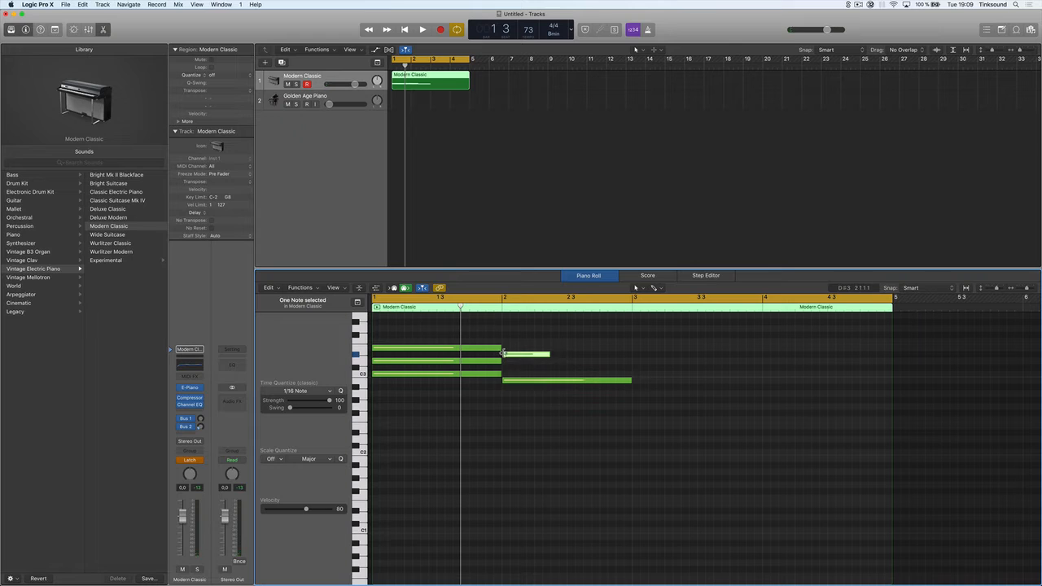
pyautogui.moveTo(549, 355)
pyautogui.mouseDown()
pyautogui.moveTo(635, 355)
pyautogui.moveTo(565, 355)
pyautogui.mouseUp()
pyautogui.moveTo(502, 354); pyautogui.dragTo(528, 354)
pyautogui.click(529, 362)
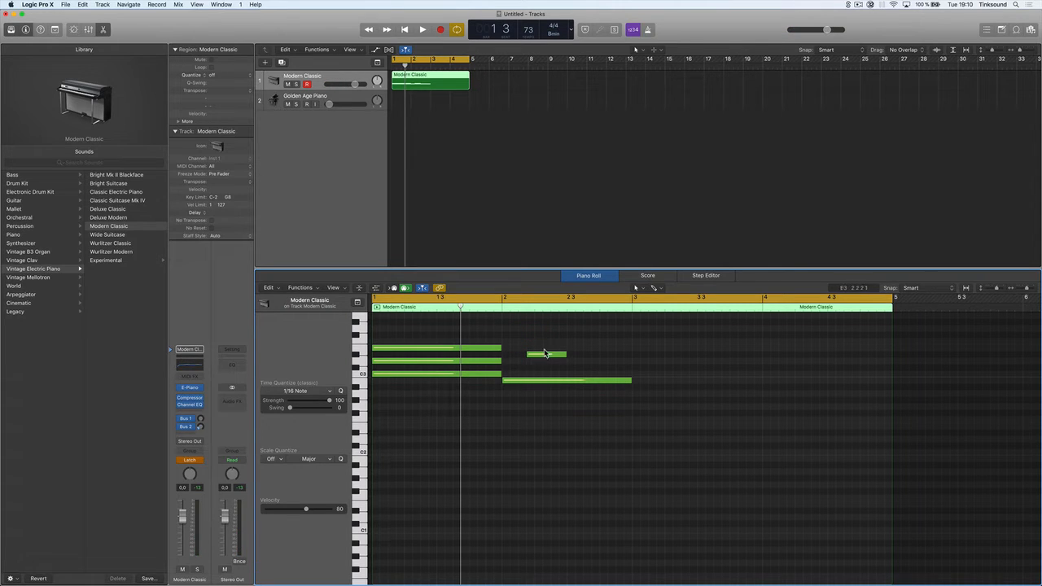
pyautogui.press('space')
pyautogui.click(548, 343)
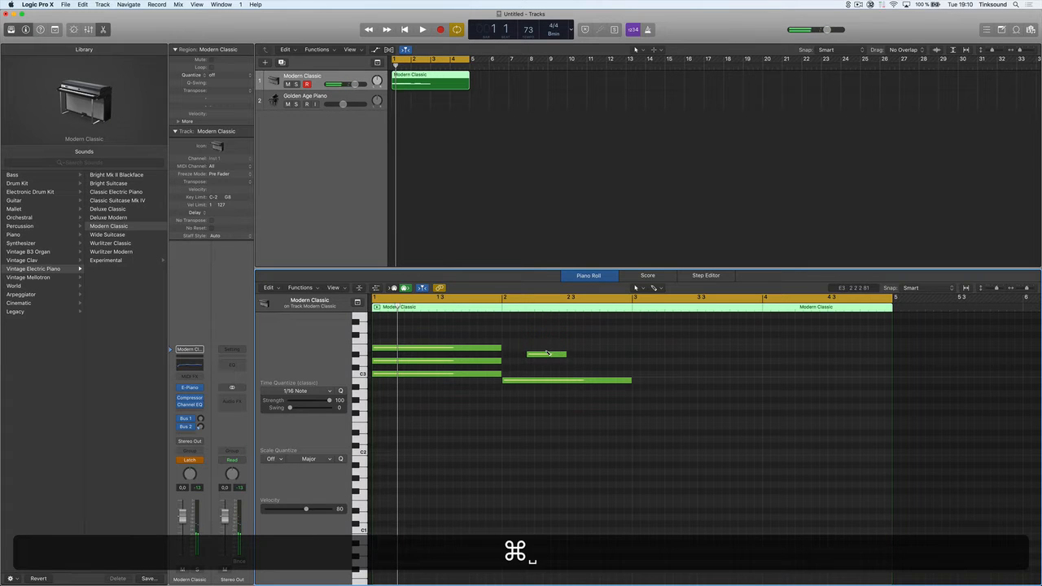
# Set the secondary tool to the Scissors Tool and split the short D#3 note at about 2 2 2
pyautogui.keyDown('super'); pyautogui.click(654, 287); pyautogui.keyUp('super')
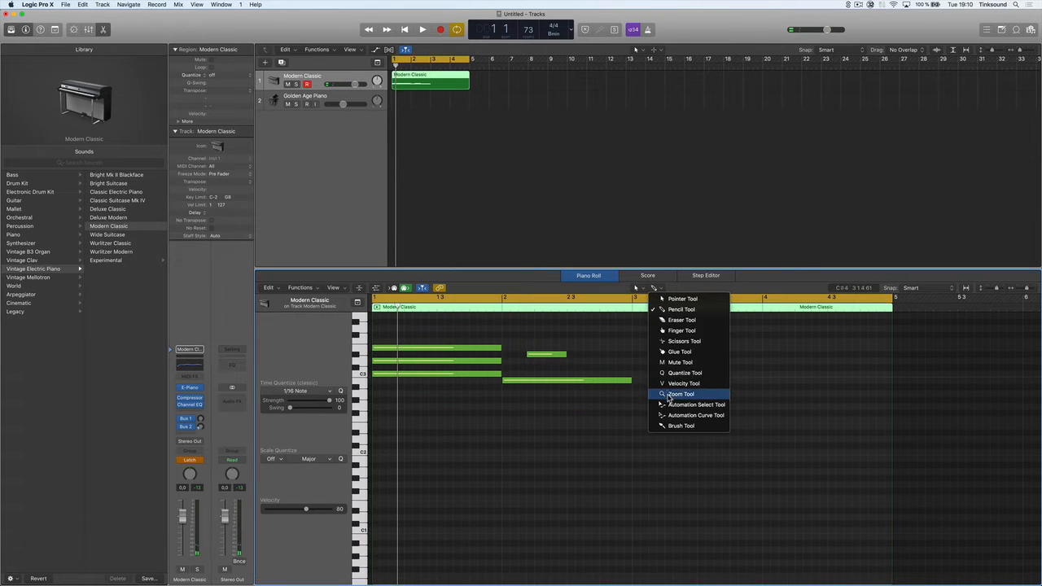
pyautogui.click(673, 343)
pyautogui.keyDown('super'); pyautogui.click(543, 355); pyautogui.keyUp('super')
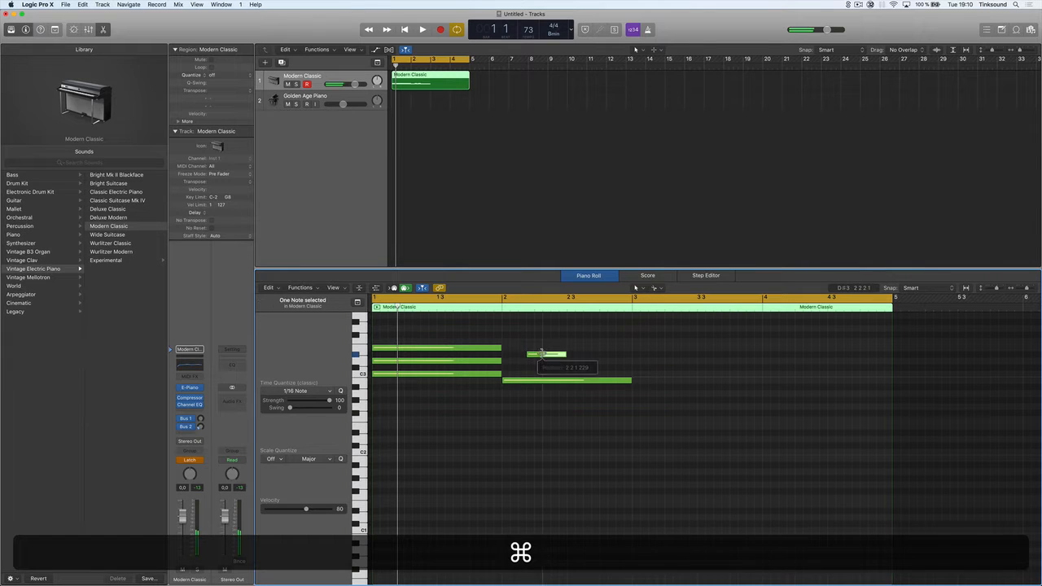
# Set the secondary tool back to the Pencil Tool and deselect the note
pyautogui.click(653, 289)
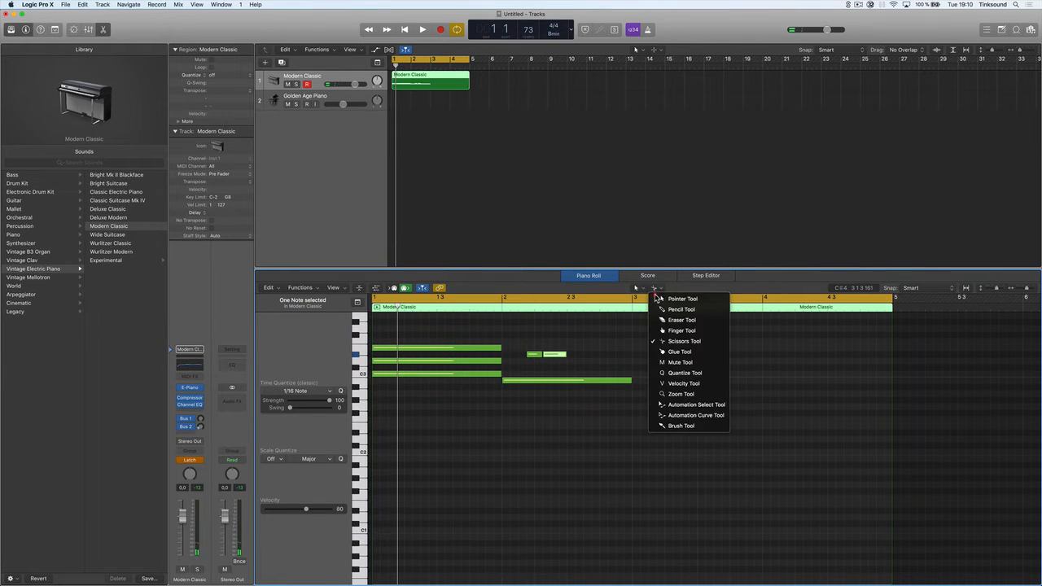
pyautogui.click(654, 309)
pyautogui.click(610, 338)
pyautogui.click(654, 289)
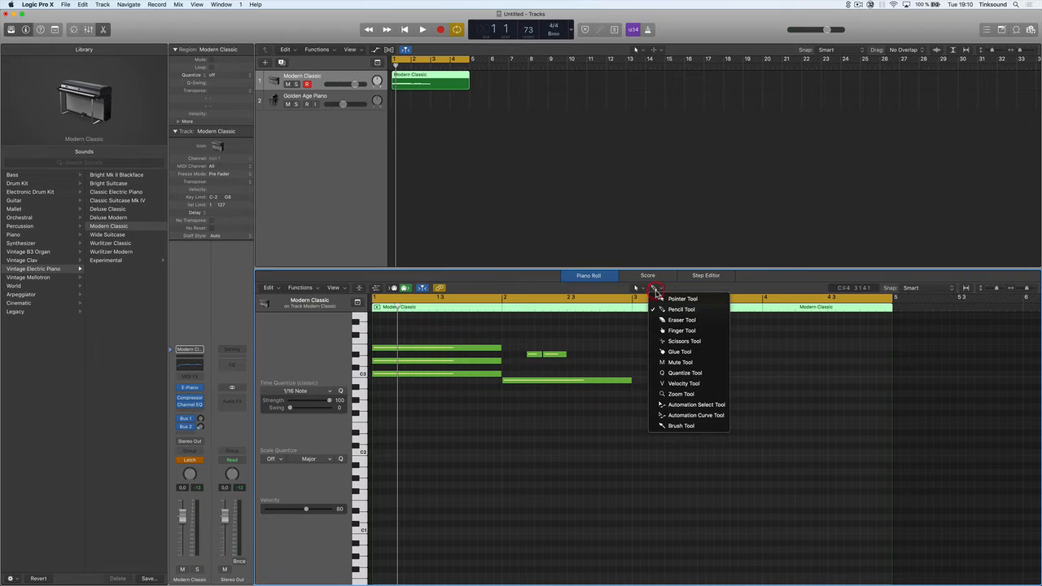
pyautogui.click(657, 290)
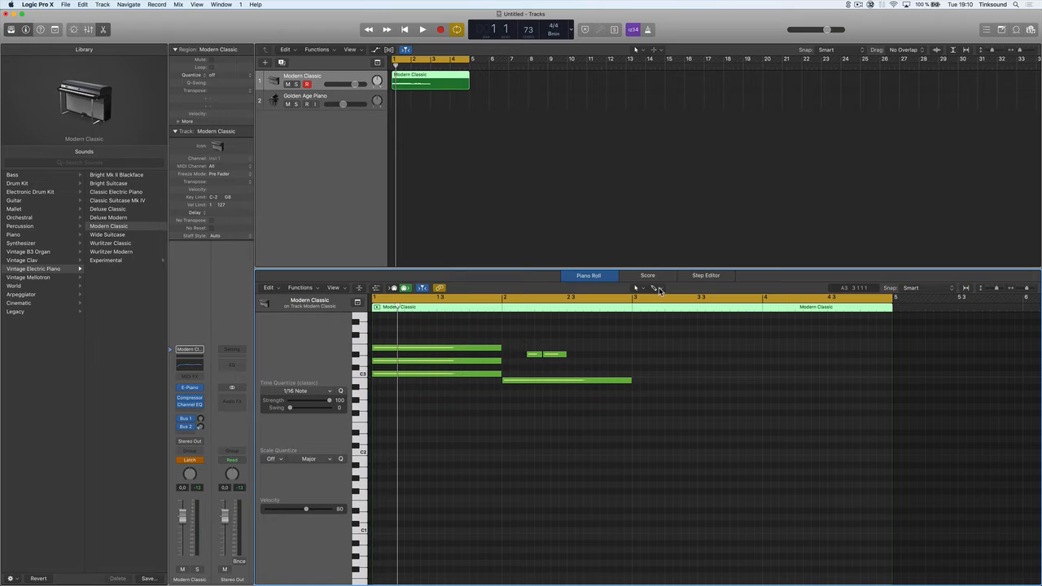
pyautogui.press('super')
pyautogui.click(638, 289)
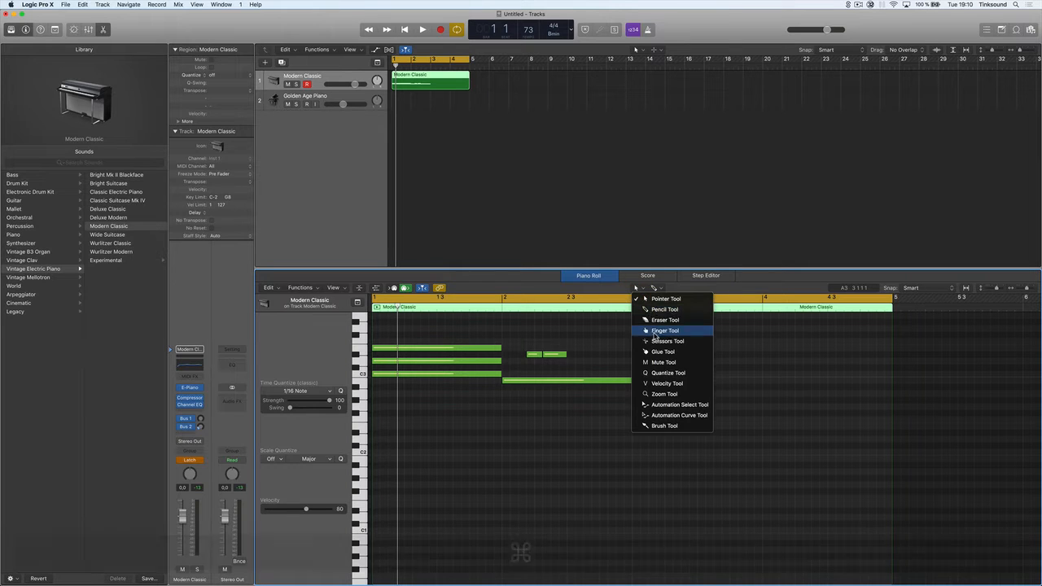
pyautogui.click(607, 323)
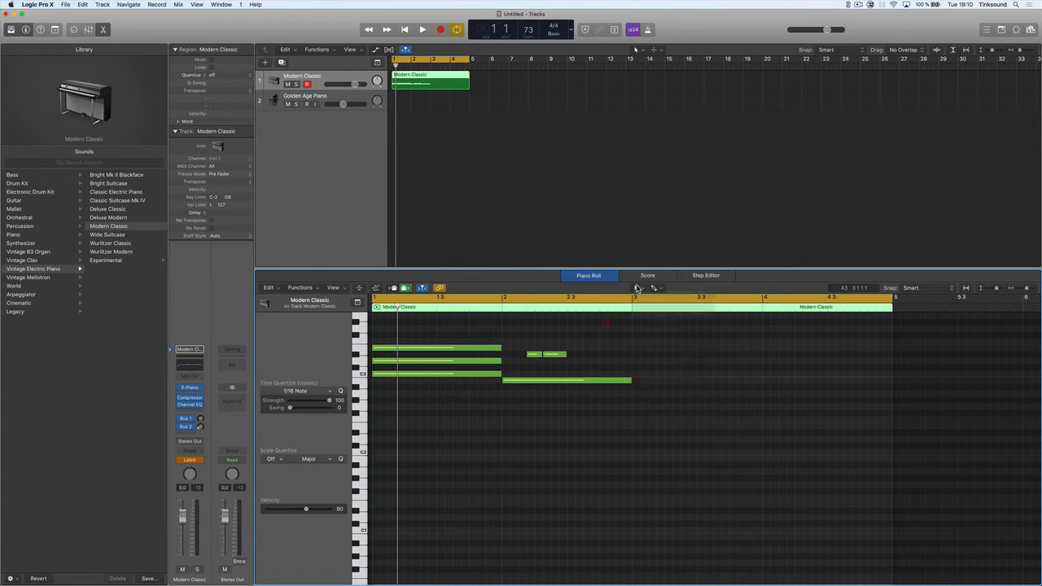
pyautogui.click(591, 356)
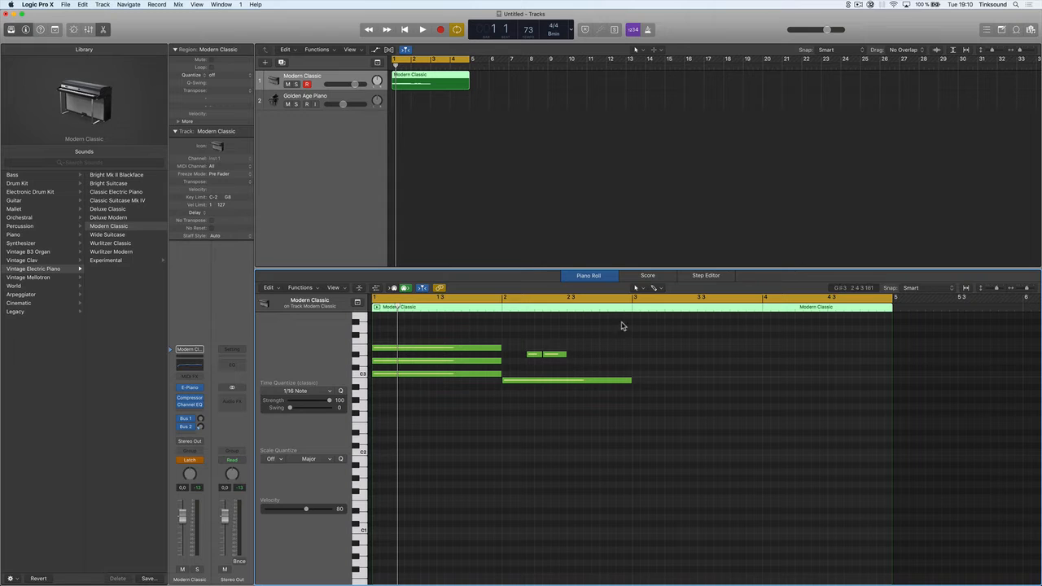
# Make the Eraser Tool the primary tool, erase the second D#3 fragment, and draw a D#3 note at 2 2 3 1 with length 0 0 3 0
pyautogui.click(637, 290)
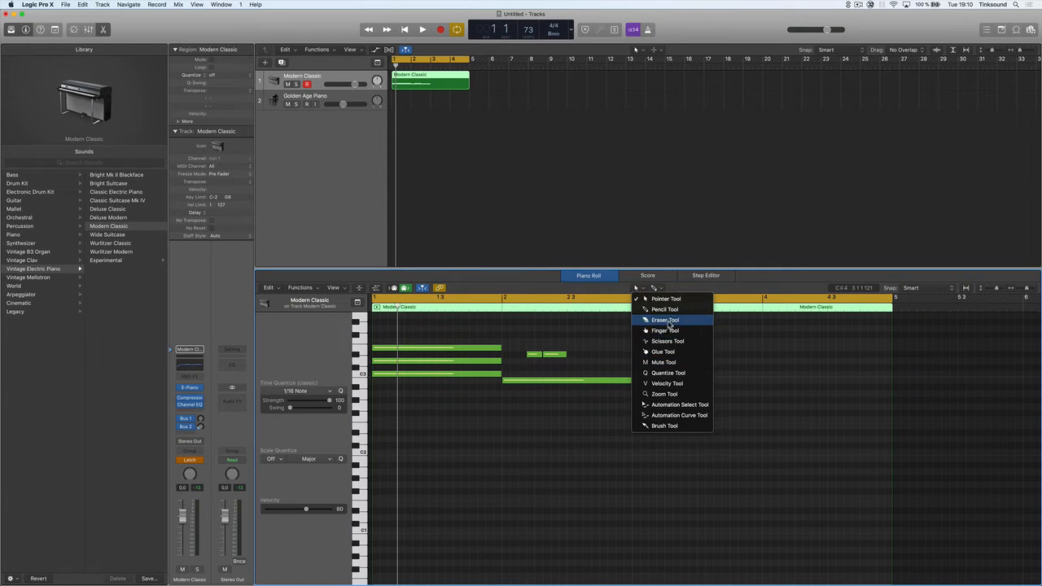
pyautogui.click(666, 320)
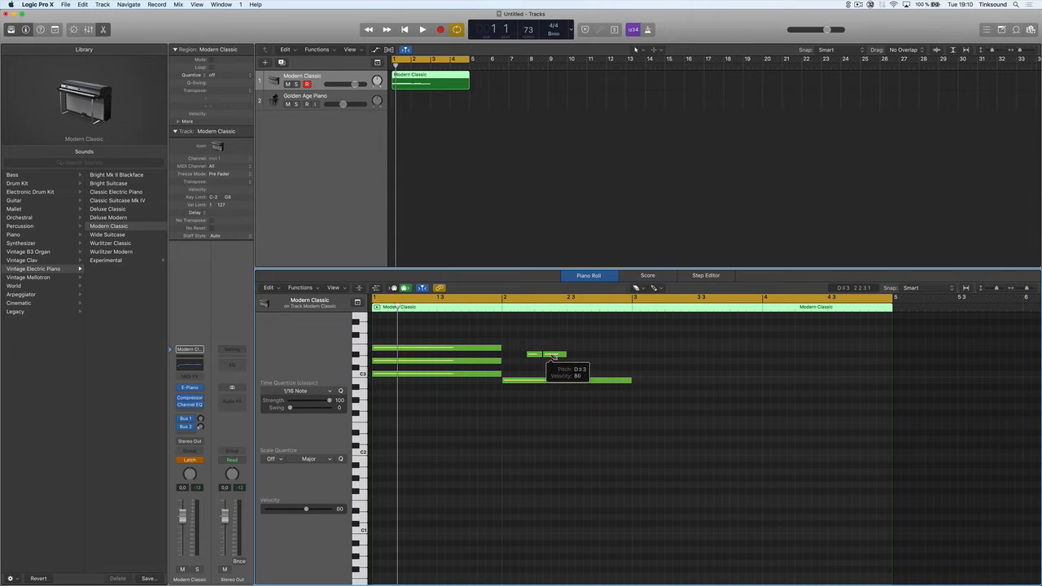
pyautogui.click(554, 355)
pyautogui.keyDown('super'); pyautogui.click(553, 354); pyautogui.keyUp('super')
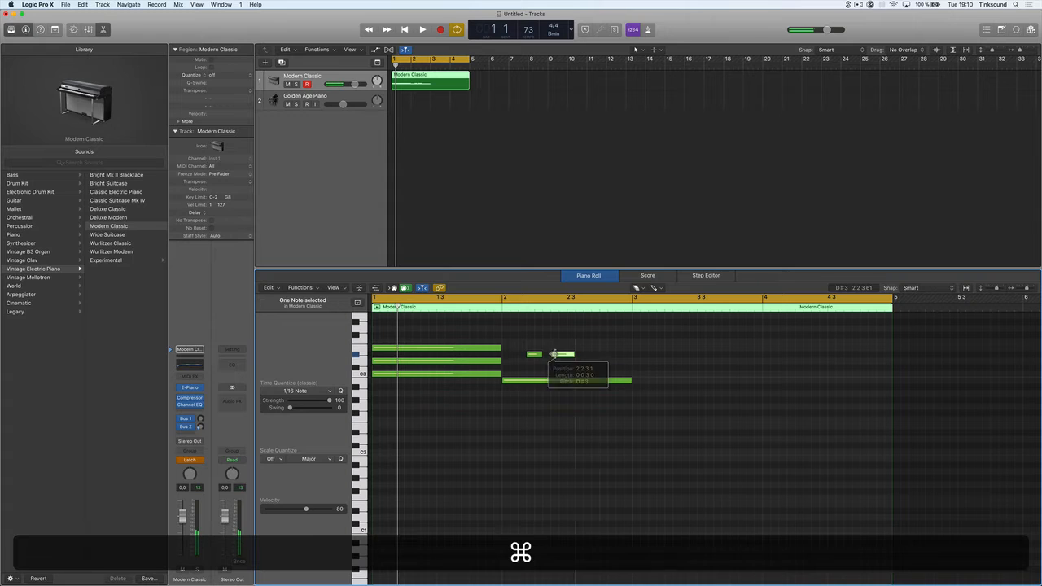
# Draw four short notes in bar 2: D#3 at 2 3 3, F#3 at 2 3 4, G#3 at 2 2 1 and F#3 at 2 3 1
pyautogui.keyDown('super'); pyautogui.click(585, 355); pyautogui.keyUp('super')
pyautogui.keyDown('super'); pyautogui.click(594, 334); pyautogui.keyUp('super')
pyautogui.keyDown('super'); pyautogui.click(537, 321); pyautogui.keyUp('super')
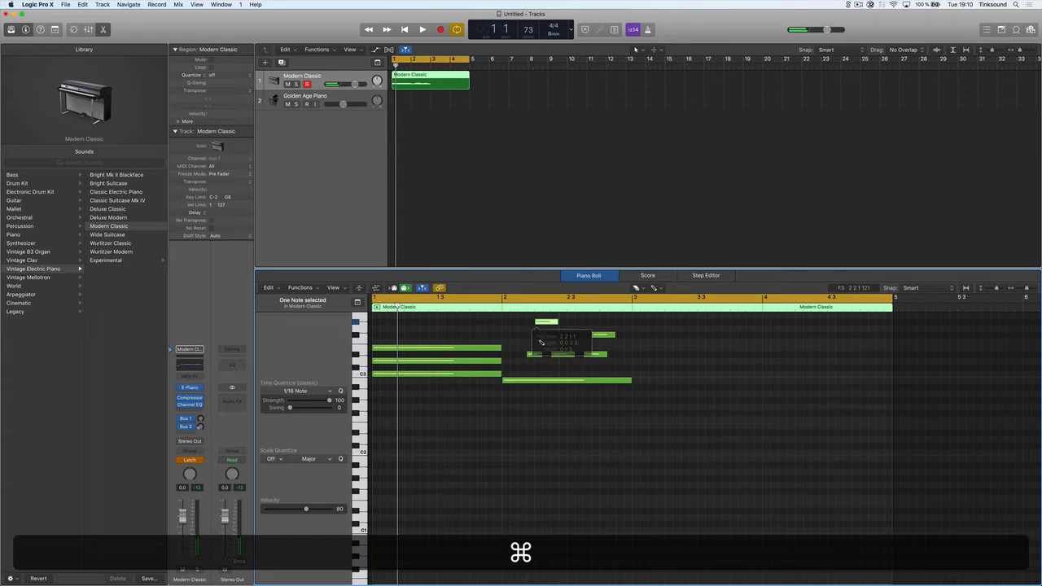
pyautogui.keyDown('super'); pyautogui.click(569, 335); pyautogui.keyUp('super')
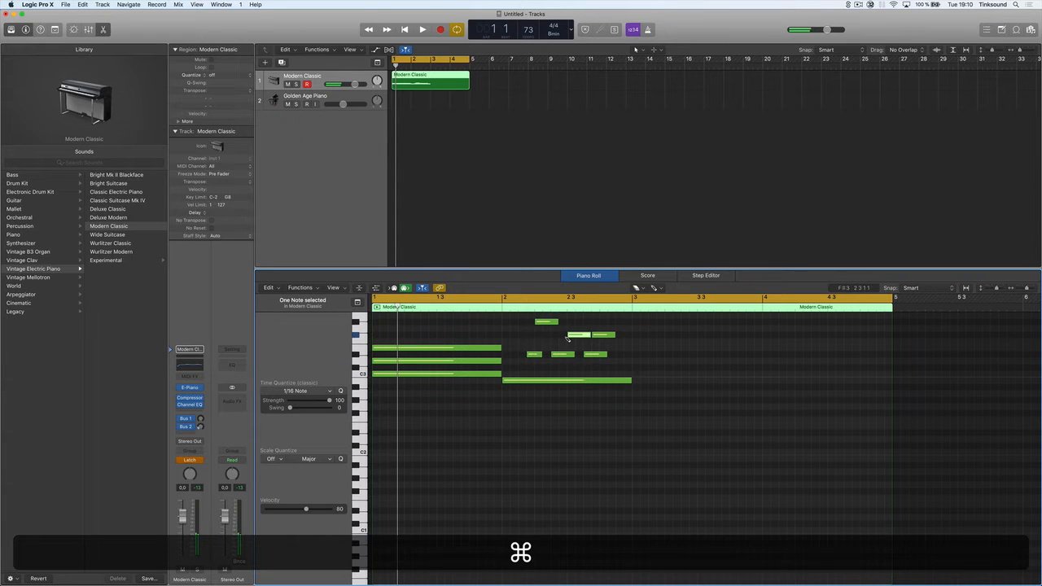
# Erase the three full-length chord notes E3, D3 and C3 in bar 1
pyautogui.click(490, 348)
pyautogui.click(472, 362)
pyautogui.click(476, 373)
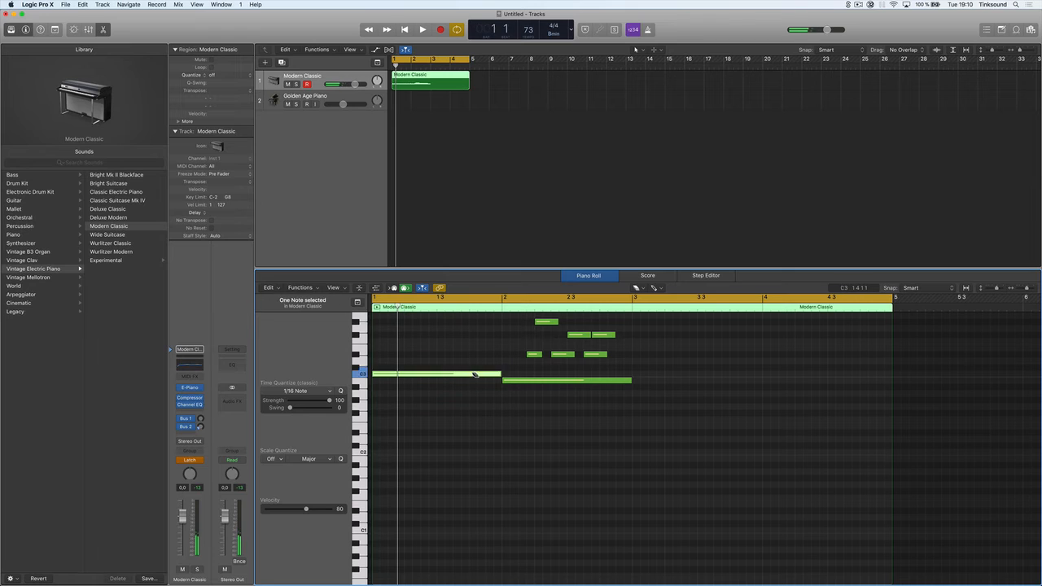
# Set the primary tool back to the Pointer Tool and keep the Pencil Tool as the secondary tool
pyautogui.click(636, 287)
pyautogui.click(638, 295)
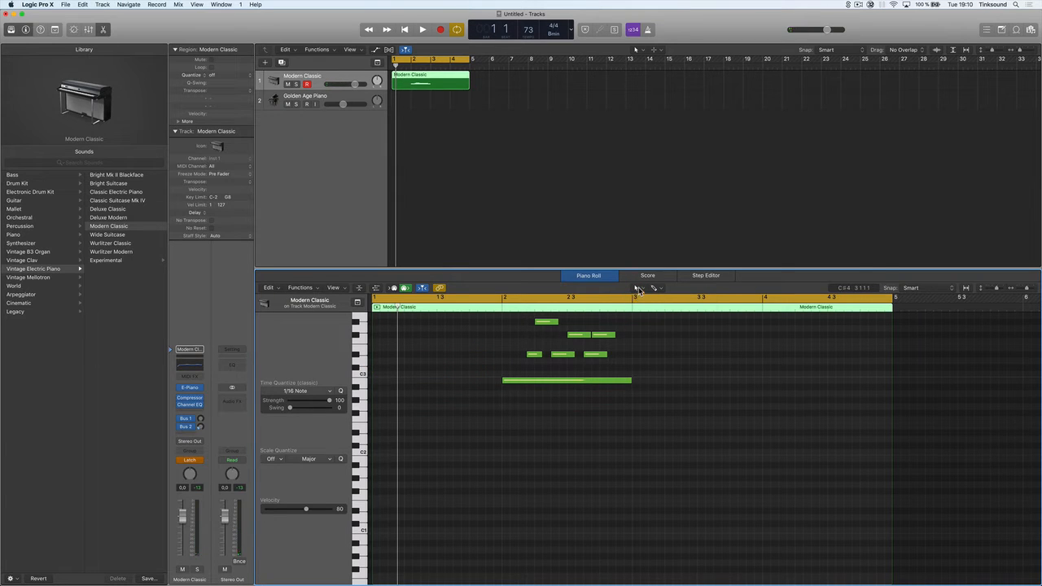
pyautogui.click(655, 290)
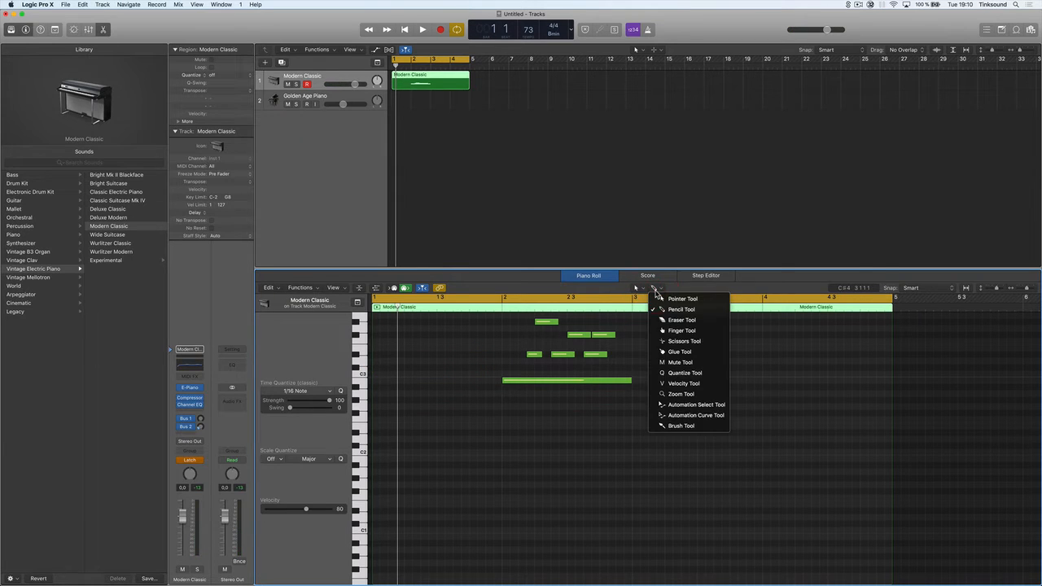
pyautogui.click(625, 329)
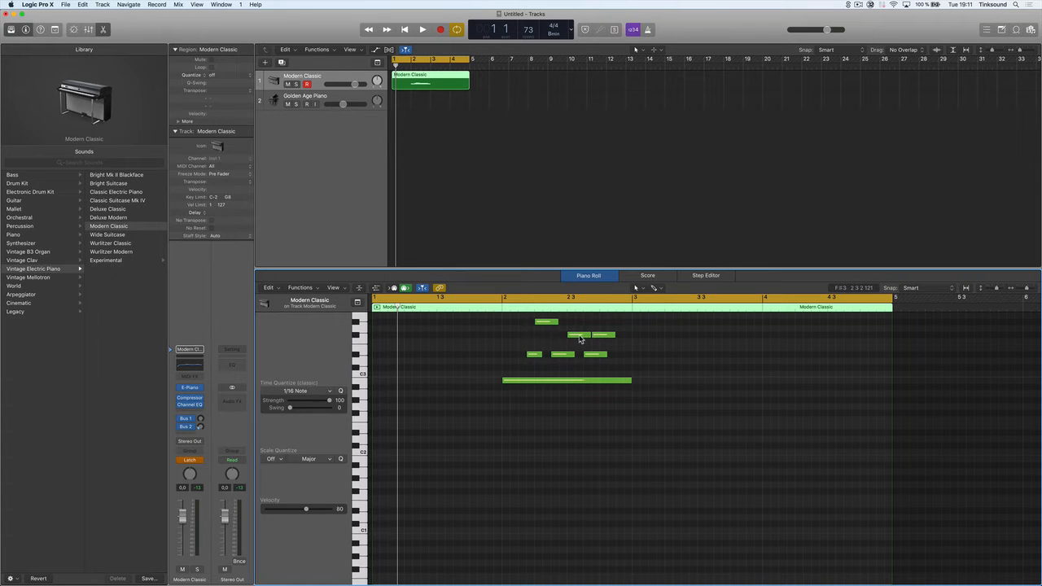
# Move the F#3 note at 2 3 1 to D3 and the shortest D#3 note to B2, both near 1 1 3 in bar 1
pyautogui.moveTo(580, 338); pyautogui.dragTo(404, 364)
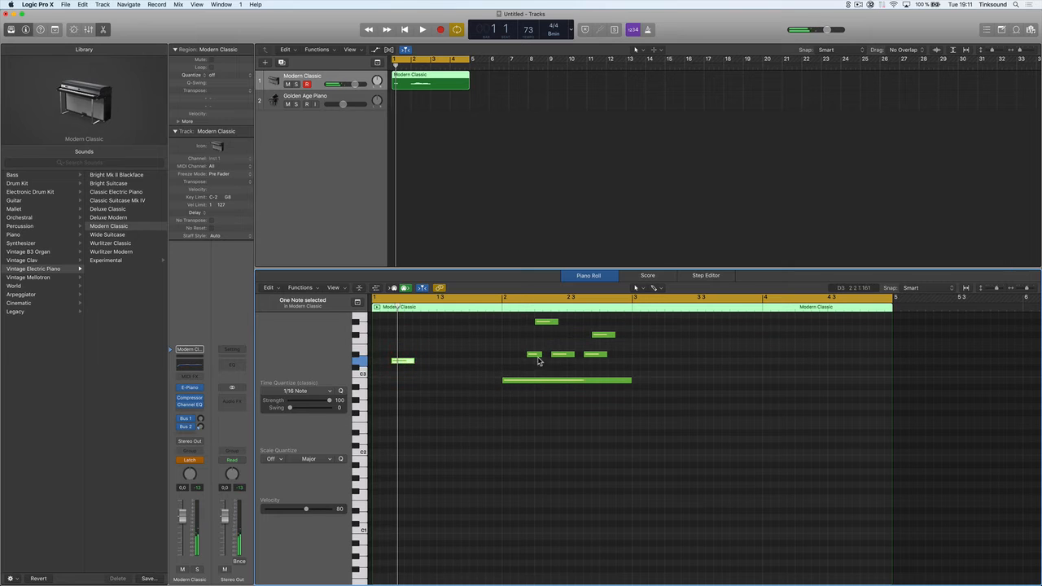
pyautogui.moveTo(538, 360); pyautogui.dragTo(394, 383)
pyautogui.click(397, 382)
pyautogui.click(421, 371)
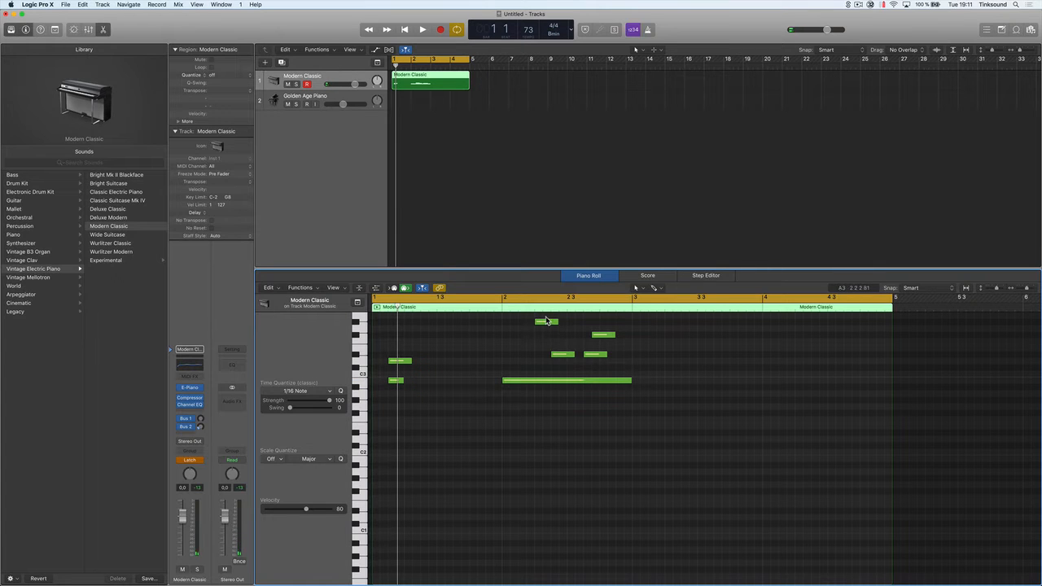
# Select the D3 note in bar 1 and transpose it up in semitone steps to G#3
pyautogui.click(401, 362)
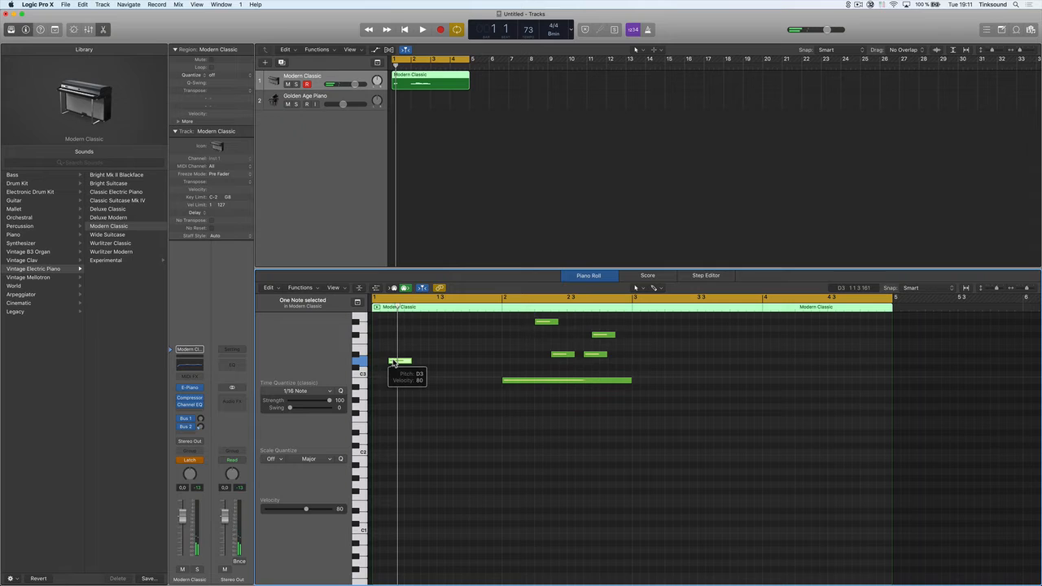
pyautogui.hotkey('alt', 'Up')
pyautogui.hotkey('alt', 'Up')
pyautogui.hotkey('alt', 'Up')
pyautogui.hotkey('alt', 'Up')
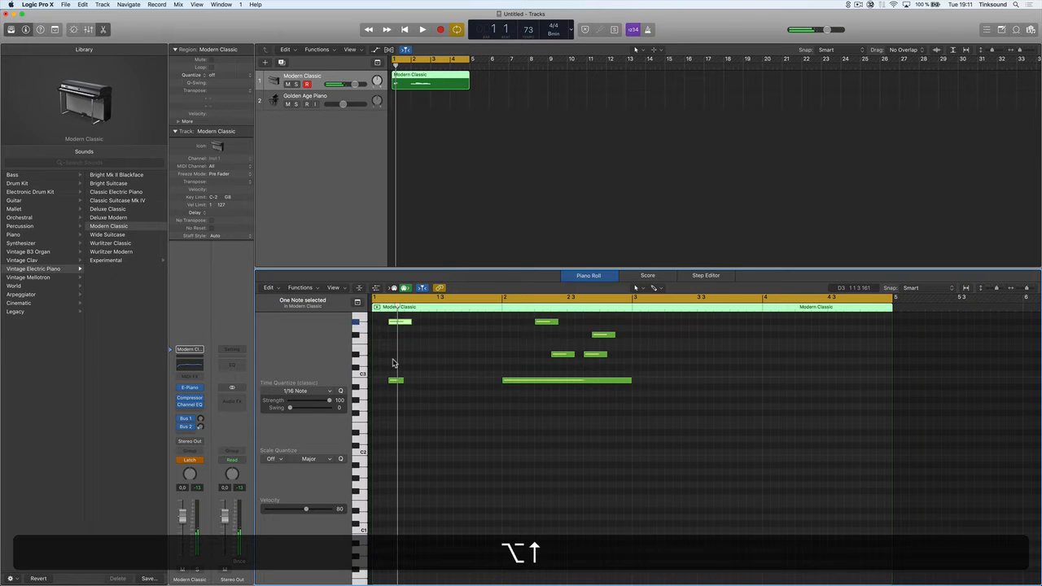
# Transpose the raised note in bar 1 back down in semitone steps to D3
pyautogui.hotkey('alt', 'Right')
pyautogui.hotkey('alt', 'Down')
pyautogui.hotkey('alt', 'Down')
pyautogui.hotkey('alt', 'Down')
pyautogui.hotkey('alt', 'Down')
pyautogui.hotkey('alt', 'Right')
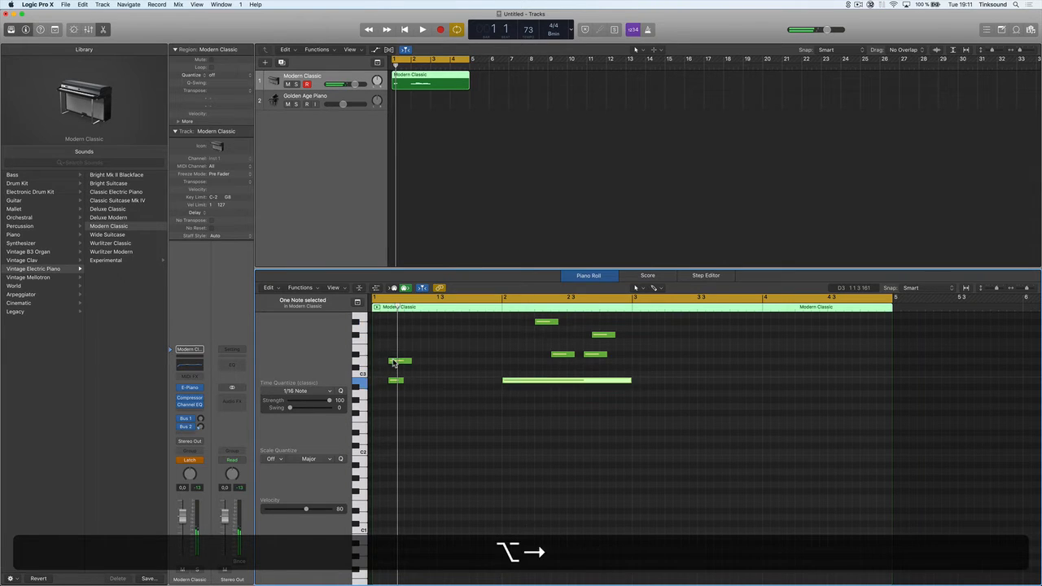
# Reselect the Modern Classic region to bring its notes back into the Piano Roll, with the D3 note in bar 1 selected
pyautogui.press('Up')
pyautogui.press('Down')
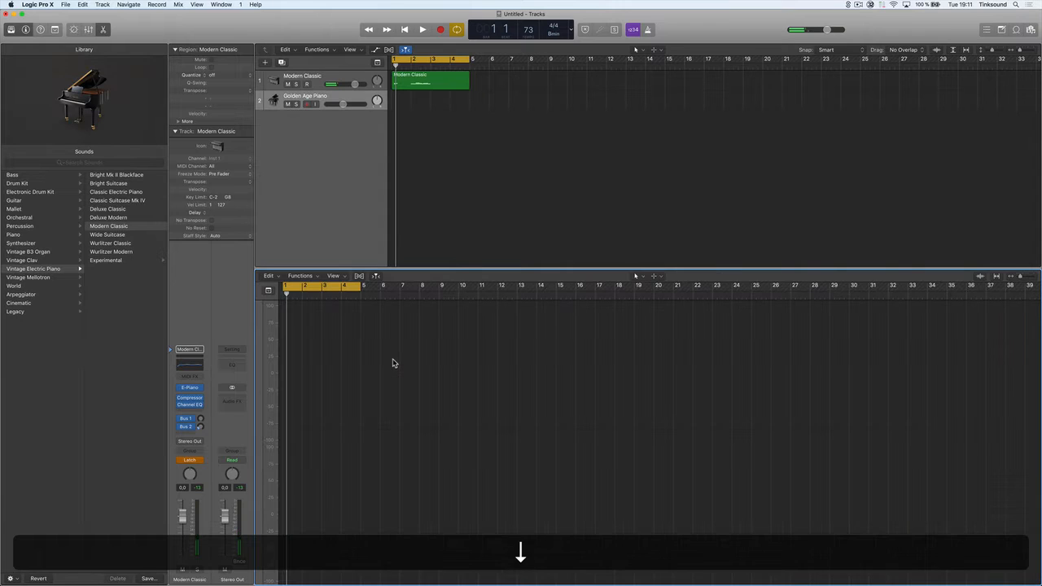
pyautogui.hotkey('alt', 'Down')
pyautogui.click(415, 88)
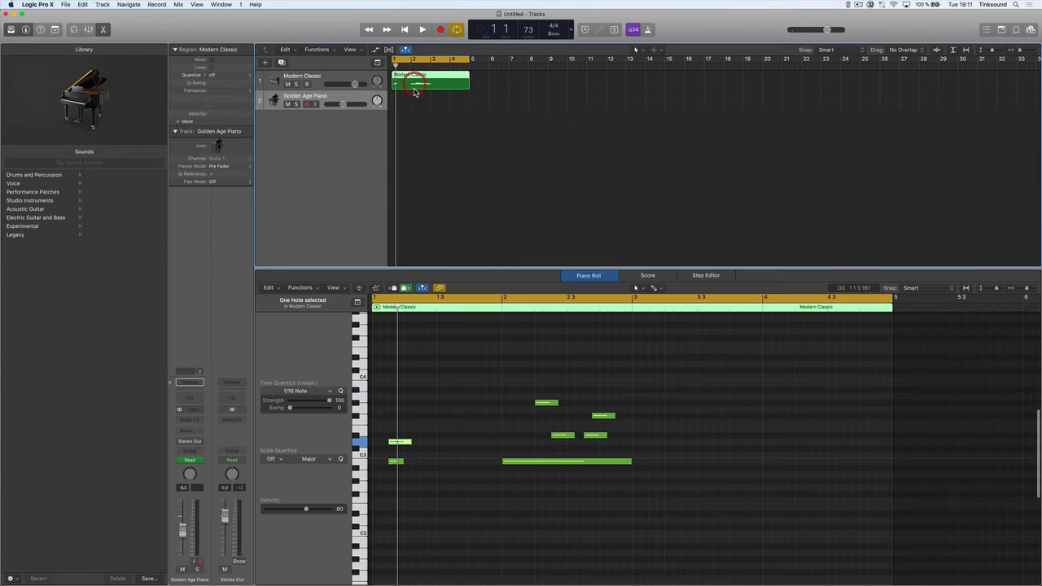
pyautogui.moveTo(438, 391); pyautogui.dragTo(383, 448)
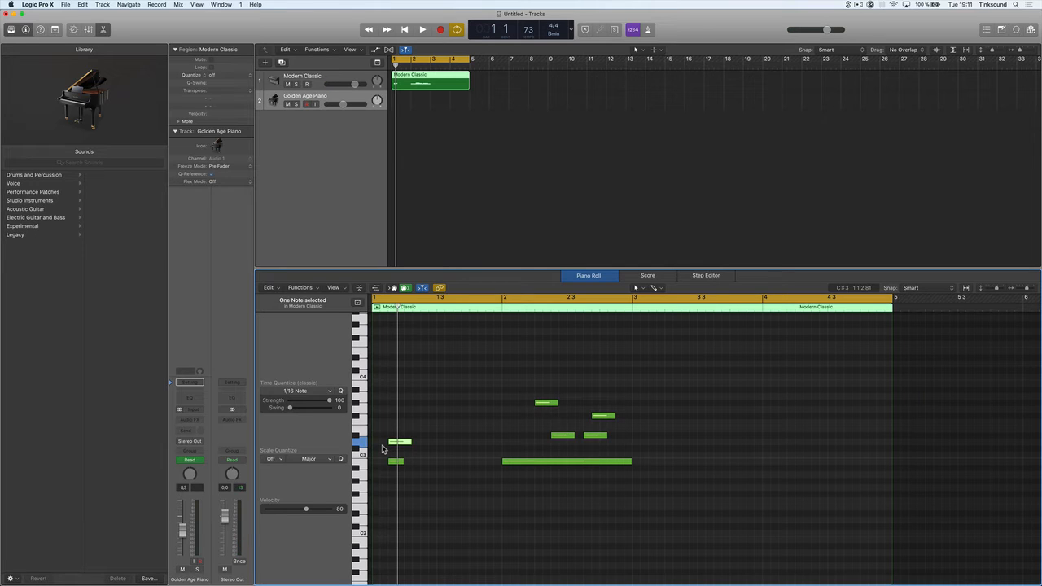
# Transpose the selected D3 note in bar 1 upward in semitone steps by a little over an octave
pyautogui.press('alt')
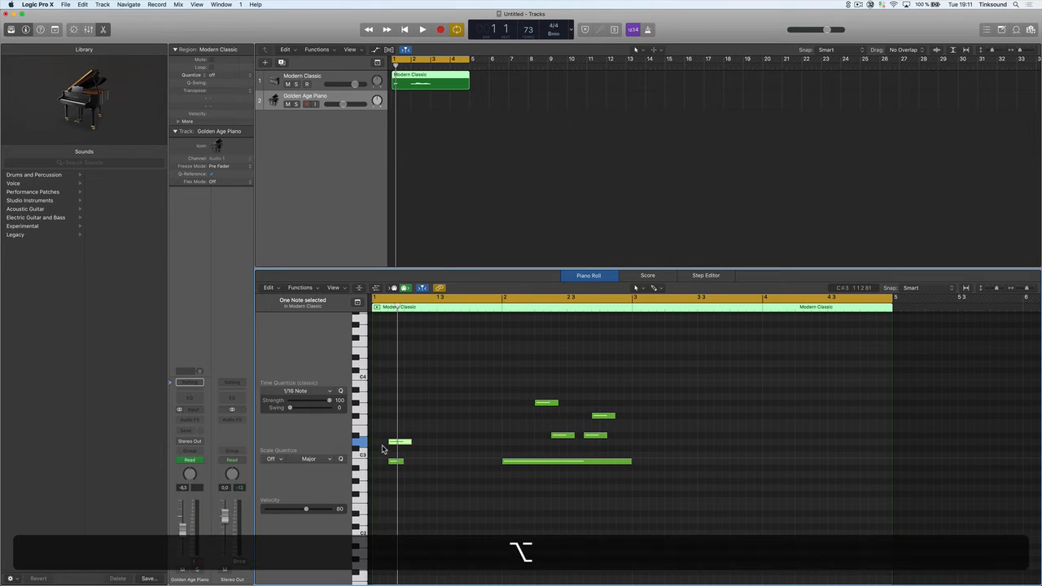
pyautogui.hotkey('alt', 'Up')
pyautogui.hotkey('alt', 'Up')
pyautogui.hotkey('alt', 'Up')
pyautogui.hotkey('alt', 'Up')
pyautogui.hotkey('alt', 'Up')
pyautogui.hotkey('alt', 'Up')
pyautogui.hotkey('alt', 'Up')
pyautogui.hotkey('alt', 'Up')
pyautogui.hotkey('alt', 'Up')
pyautogui.hotkey('alt', 'Up')
pyautogui.hotkey('alt', 'Up')
pyautogui.hotkey('alt', 'Up')
pyautogui.hotkey('alt', 'Up')
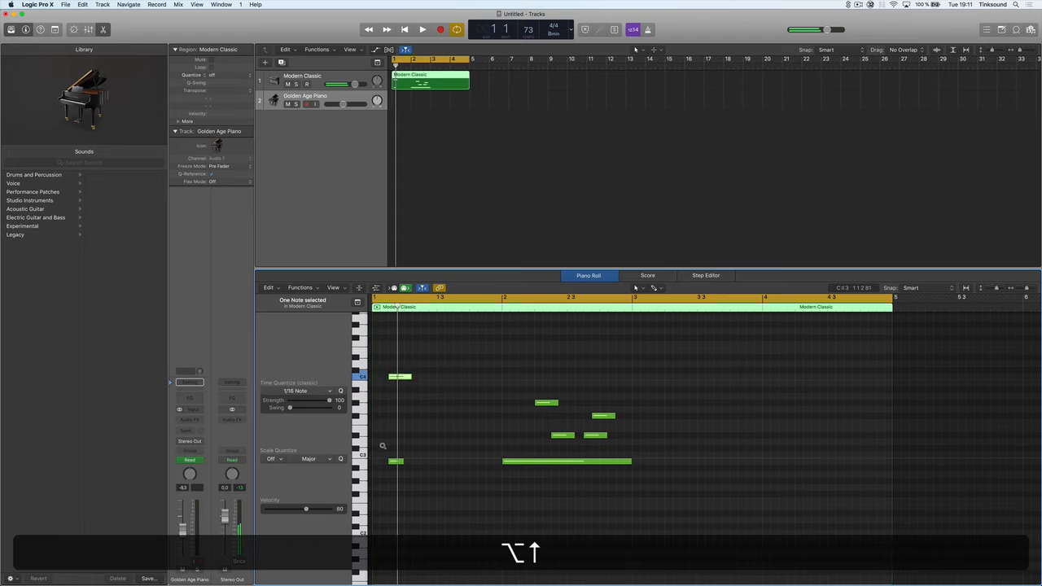
# Lower the same note in semitone steps back to D3
pyautogui.hotkey('alt', 'Down')
pyautogui.hotkey('alt', 'Down')
pyautogui.hotkey('alt', 'Down')
pyautogui.hotkey('alt', 'Down')
pyautogui.hotkey('alt', 'Down')
pyautogui.hotkey('alt', 'Down')
pyautogui.hotkey('alt', 'Down')
pyautogui.hotkey('alt', 'Down')
pyautogui.hotkey('alt', 'Down')
pyautogui.hotkey('alt', 'Down')
pyautogui.hotkey('alt', 'Down')
pyautogui.hotkey('alt', 'Down')
pyautogui.hotkey('alt', 'Down')
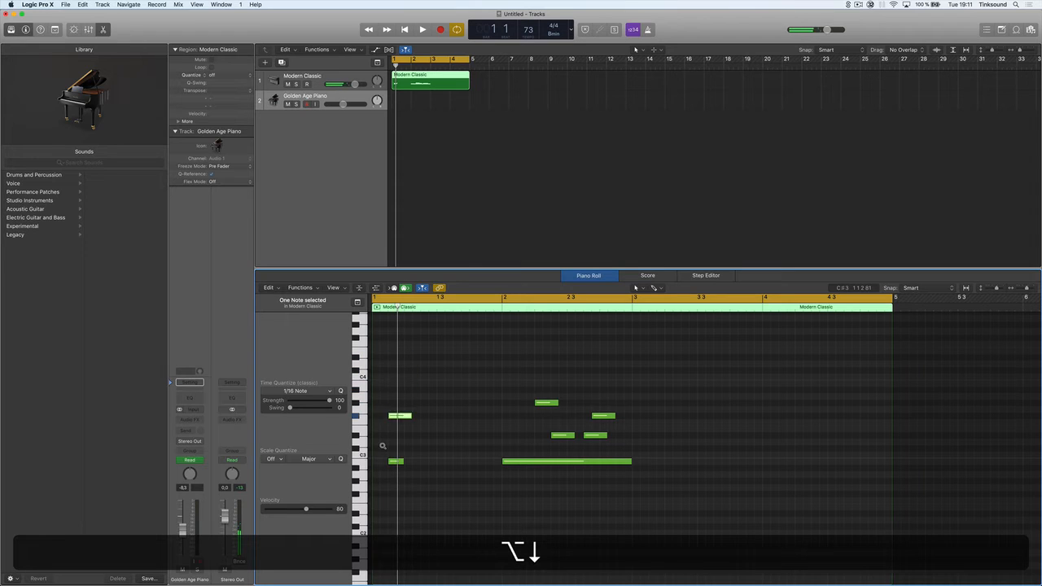
# Raise the selected D3 note in semitone steps to A#3
pyautogui.hotkey('alt', 'Up')
pyautogui.hotkey('alt', 'Up')
pyautogui.hotkey('alt', 'Up')
pyautogui.hotkey('alt', 'Up')
pyautogui.hotkey('alt', 'Up')
pyautogui.hotkey('alt', 'Up')
pyautogui.hotkey('alt', 'Up')
pyautogui.hotkey('alt', 'Up')
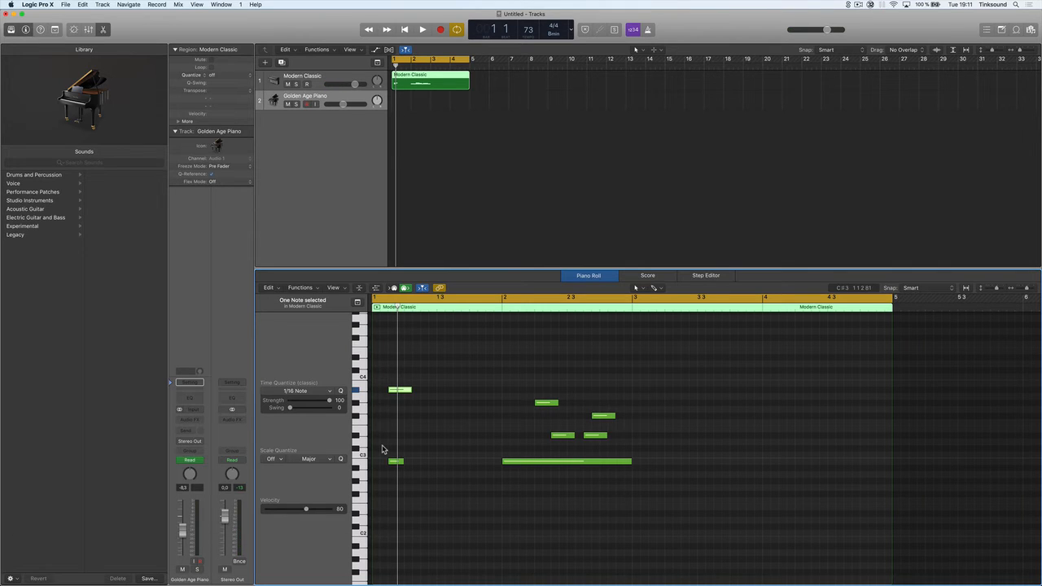
# Shift the A#3 note up and down by whole octaves, finishing on A#2
pyautogui.press('alt')
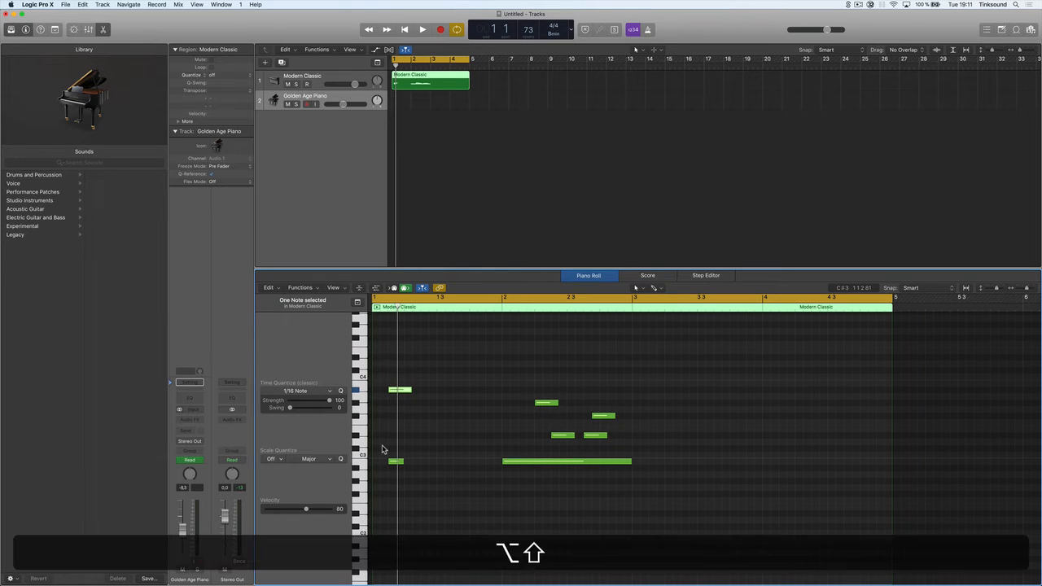
pyautogui.hotkey('alt', 'shift', 'Up')
pyautogui.hotkey('alt', 'shift', 'Down')
pyautogui.hotkey('alt', 'shift', 'Down')
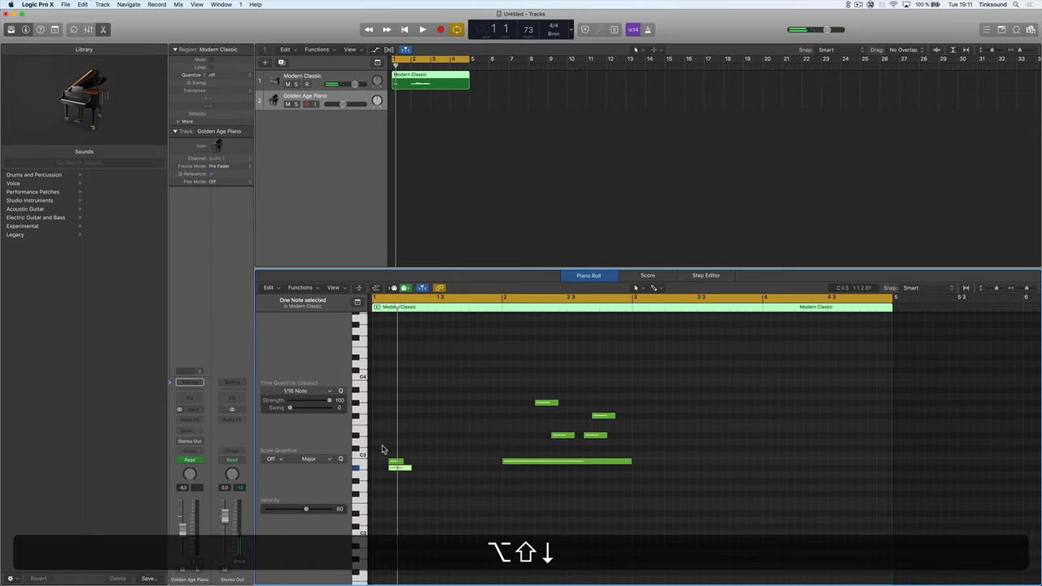
pyautogui.hotkey('alt', 'shift', 'Up')
pyautogui.hotkey('alt', 'shift', 'Up')
pyautogui.hotkey('alt', 'shift', 'Down')
pyautogui.hotkey('alt', 'shift', 'Down')
pyautogui.hotkey('alt', 'shift', 'Down')
pyautogui.hotkey('alt', 'shift', 'Up')
pyautogui.hotkey('alt', 'shift', 'Up')
pyautogui.hotkey('alt', 'shift', 'Up')
pyautogui.hotkey('alt', 'shift', 'Down')
pyautogui.hotkey('alt', 'shift', 'Down')
pyautogui.hotkey('alt', 'shift', 'Down')
pyautogui.hotkey('alt', 'shift', 'Up')
# Raise the A#2 note by four semitones and two more octaves
pyautogui.hotkey('alt', 'Up')
pyautogui.hotkey('alt', 'Up')
pyautogui.hotkey('alt', 'Up')
pyautogui.hotkey('alt', 'Up')
pyautogui.hotkey('alt', 'shift', 'Up')
pyautogui.hotkey('alt', 'shift', 'Up')
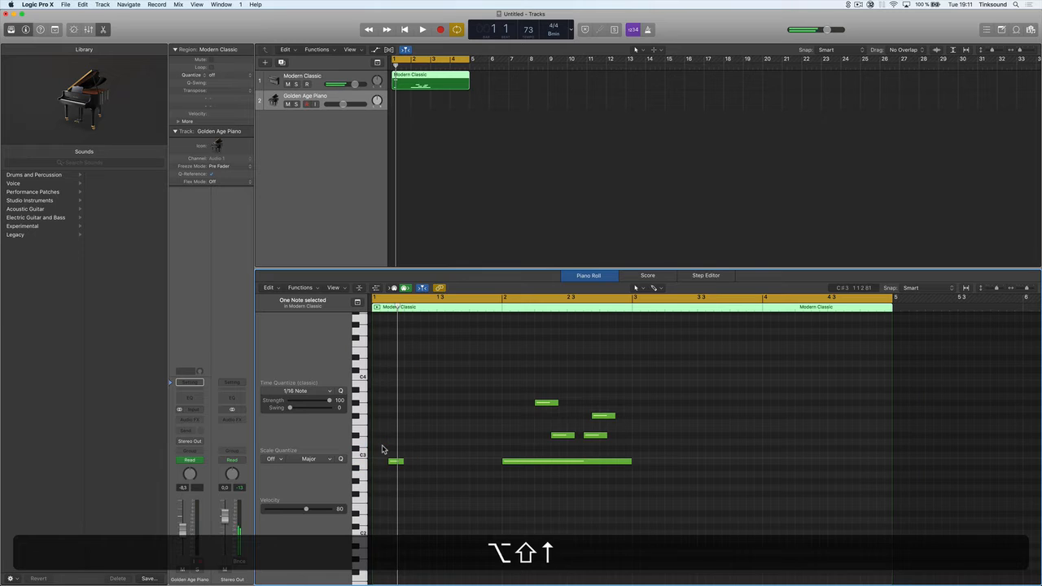
# Shift the selected note down four octaves and back up three octaves
pyautogui.hotkey('alt', 'shift', 'Down')
pyautogui.hotkey('alt', 'shift', 'Down')
pyautogui.hotkey('alt', 'shift', 'Down')
pyautogui.hotkey('alt', 'shift', 'Down')
pyautogui.hotkey('alt', 'shift', 'Up')
pyautogui.hotkey('alt', 'shift', 'Up')
pyautogui.hotkey('alt', 'shift', 'Up')
# Lower the selected note by seven semitones and one octave to G2
pyautogui.hotkey('alt', 'Down')
pyautogui.hotkey('alt', 'Down')
pyautogui.hotkey('alt', 'Down')
pyautogui.hotkey('alt', 'Down')
pyautogui.hotkey('alt', 'Down')
pyautogui.hotkey('alt', 'Down')
pyautogui.hotkey('alt', 'Down')
pyautogui.hotkey('alt', 'shift', 'Down')
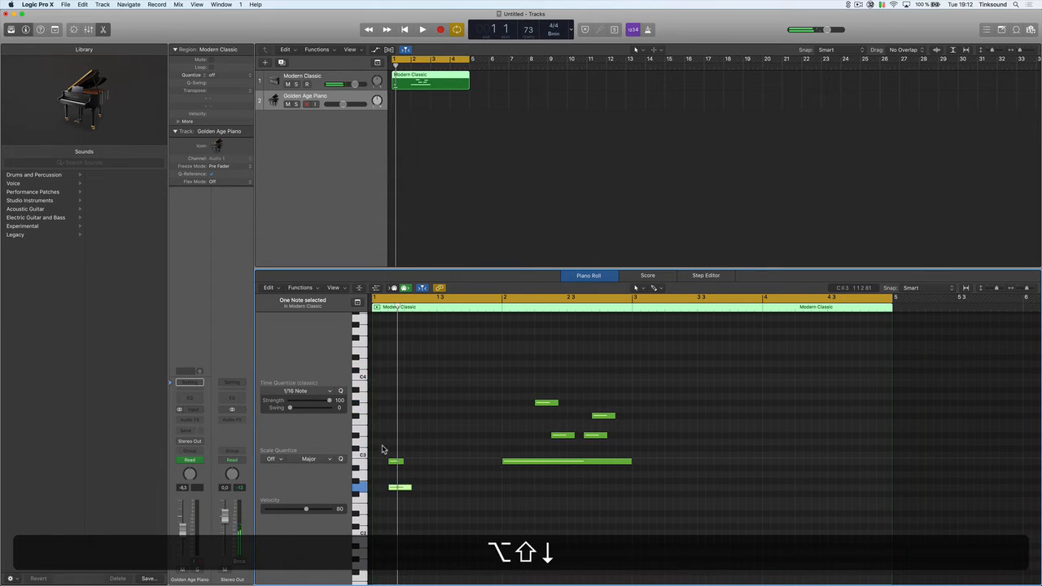
# Shift the G2 note up and down by whole octaves, finishing on G1
pyautogui.hotkey('alt', 'shift', 'Up')
pyautogui.hotkey('alt', 'shift', 'Up')
pyautogui.hotkey('alt', 'shift', 'Down')
pyautogui.hotkey('alt', 'shift', 'Down')
pyautogui.hotkey('alt', 'shift', 'Down')
pyautogui.hotkey('alt', 'shift', 'Up')
pyautogui.hotkey('alt', 'shift', 'Up')
pyautogui.hotkey('alt', 'shift', 'Up')
pyautogui.hotkey('alt', 'shift', 'Up')
pyautogui.hotkey('alt', 'shift', 'Down')
pyautogui.hotkey('alt', 'shift', 'Down')
pyautogui.hotkey('alt', 'shift', 'Down')
pyautogui.hotkey('alt', 'shift', 'Down')
pyautogui.hotkey('alt', 'shift', 'Right')
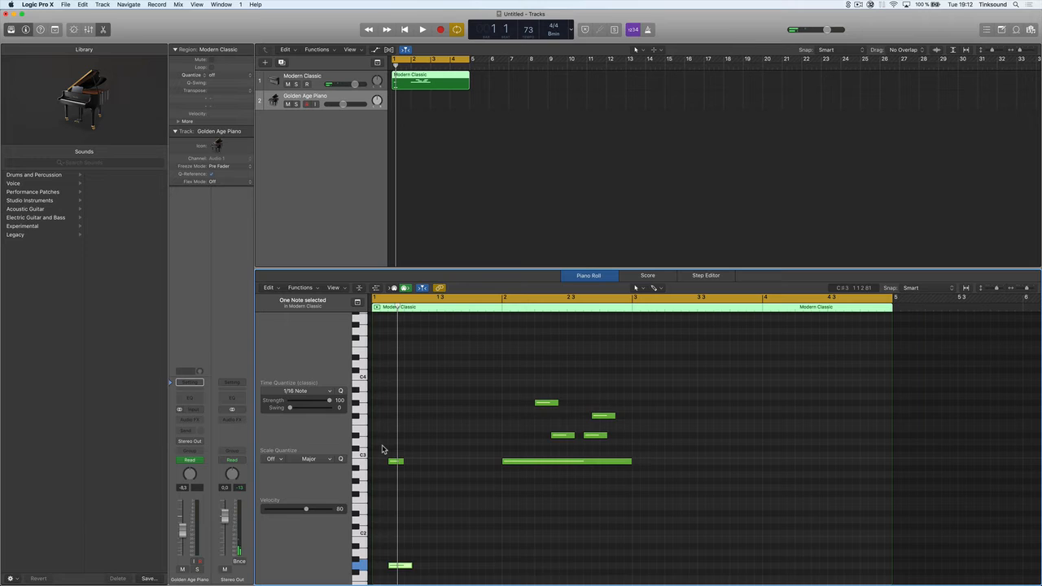
# Step the selection back and forth through neighbouring notes, finishing on the D#3 note at 2 2 3 1
pyautogui.press('Right')
pyautogui.press('Right')
pyautogui.press('Right')
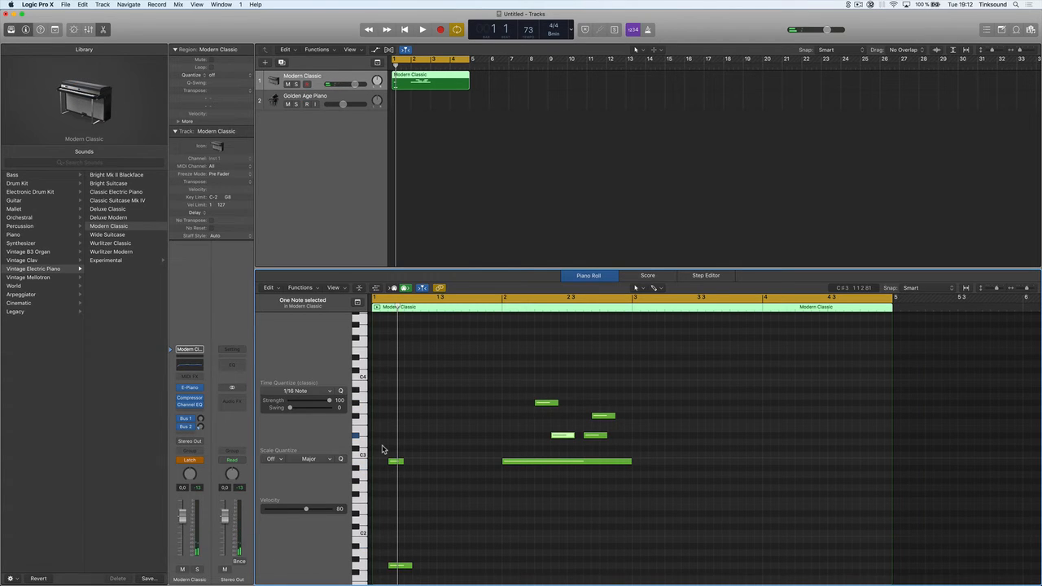
pyautogui.press('Right')
pyautogui.press('Left')
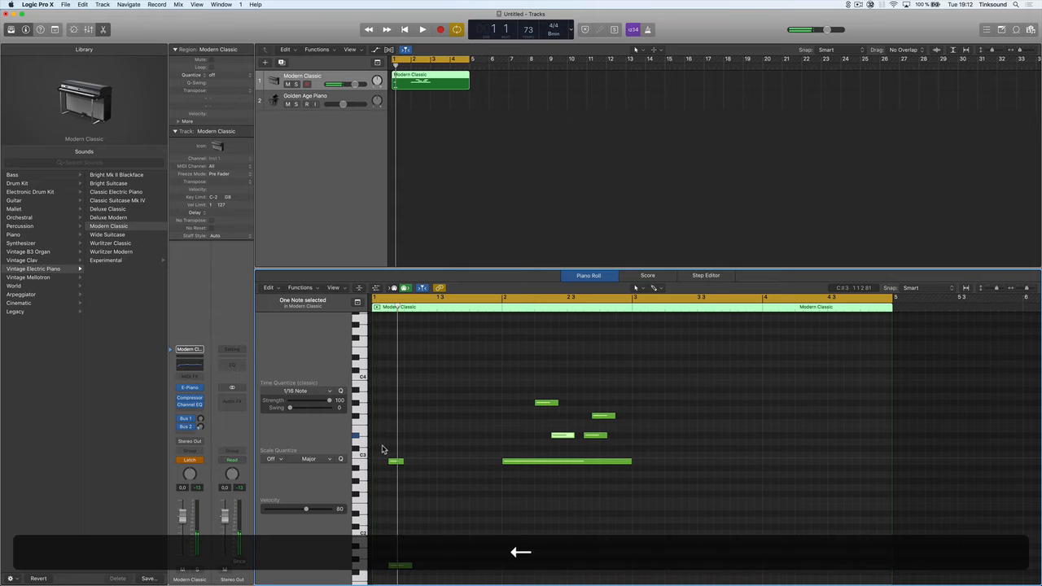
pyautogui.press('Up')
pyautogui.press('Left')
pyautogui.press('Right')
pyautogui.press('Right')
pyautogui.press('Right')
pyautogui.press('Left')
pyautogui.press('Left')
pyautogui.press('Left')
pyautogui.press('Right')
pyautogui.press('Right')
pyautogui.press('Left')
# Transpose the selected D#3 note down two semitones to C#3
pyautogui.hotkey('alt', 'Left')
pyautogui.hotkey('alt', 'Down')
pyautogui.hotkey('alt', 'Down')
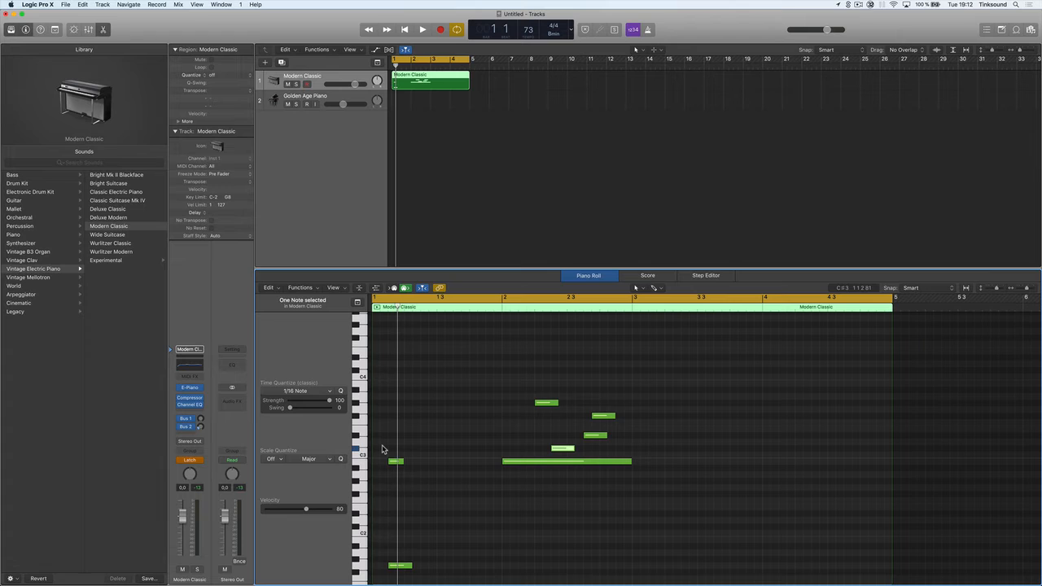
# Transpose the selected C#3 note in bar 2 up in semitone steps to F4
pyautogui.press('alt')
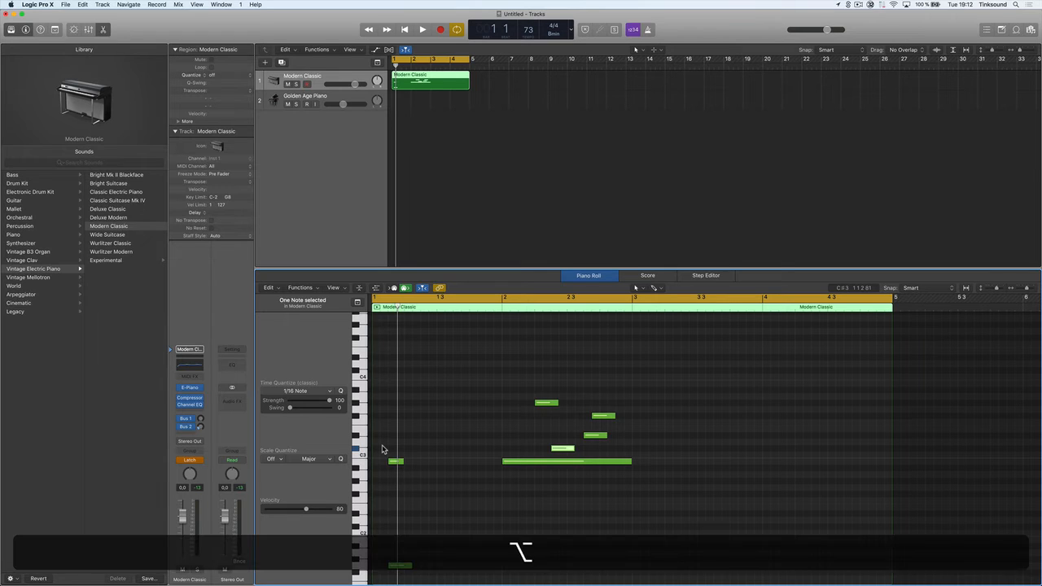
pyautogui.hotkey('alt', 'Up')
pyautogui.hotkey('alt', 'Up')
pyautogui.hotkey('alt', 'Up')
pyautogui.hotkey('alt', 'Up')
pyautogui.hotkey('alt', 'Up')
pyautogui.hotkey('alt', 'Up')
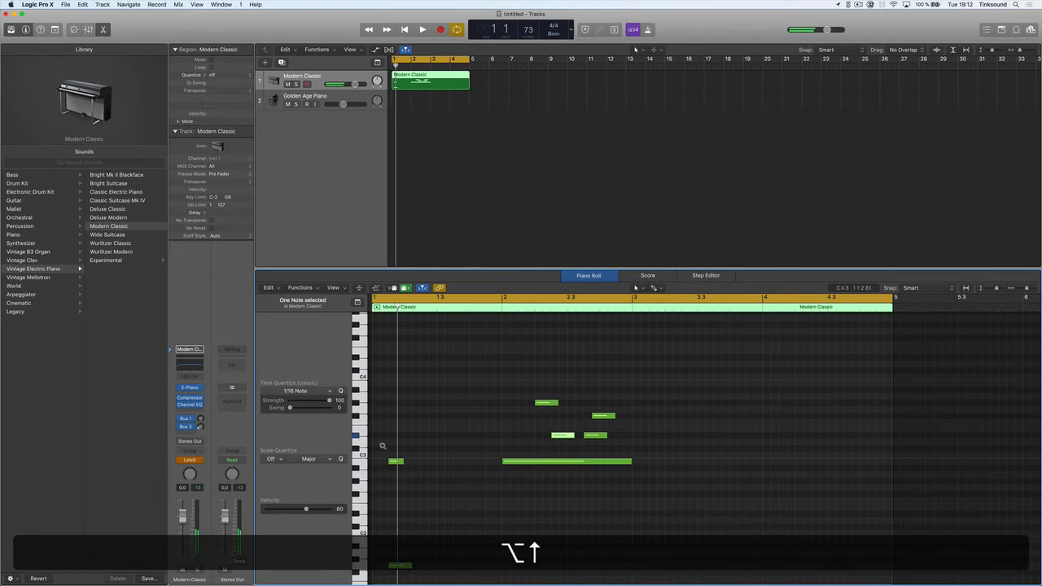
pyautogui.hotkey('alt', 'Up')
pyautogui.hotkey('alt', 'Up')
pyautogui.hotkey('alt', 'Up')
pyautogui.hotkey('alt', 'Up')
pyautogui.hotkey('alt', 'Up')
pyautogui.hotkey('alt', 'Up')
pyautogui.hotkey('alt', 'Up')
pyautogui.hotkey('alt', 'Up')
pyautogui.hotkey('alt', 'Up')
pyautogui.hotkey('alt', 'Up')
pyautogui.hotkey('alt', 'Up')
pyautogui.hotkey('alt', 'Up')
pyautogui.hotkey('alt', 'Up')
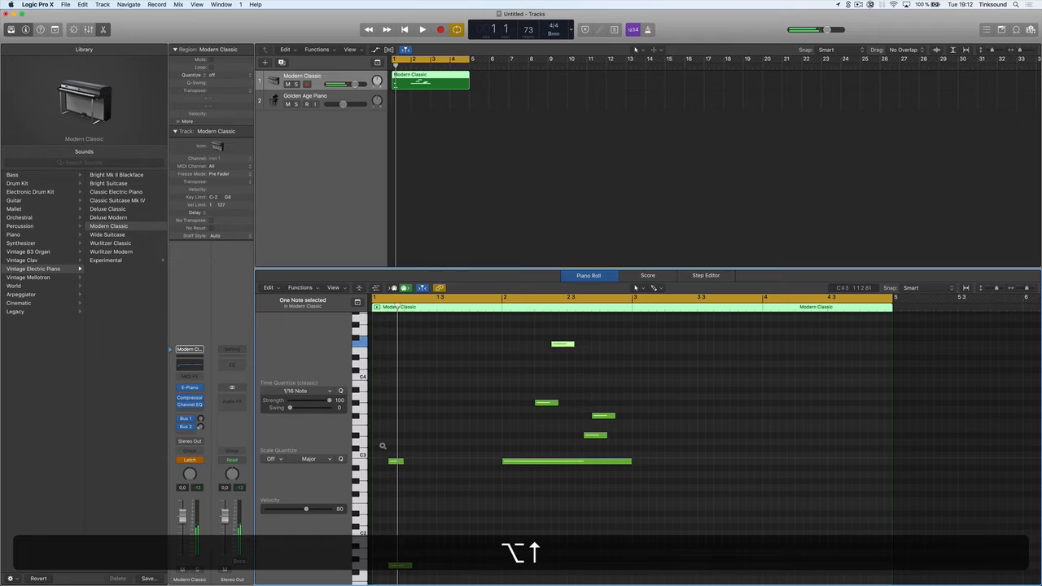
# Transpose the selected F4 note in bar 2 down and up in semitone steps, finishing on D2
pyautogui.hotkey('alt', 'Down')
pyautogui.hotkey('alt', 'Down')
pyautogui.hotkey('alt', 'Down')
pyautogui.hotkey('alt', 'Down')
pyautogui.hotkey('alt', 'Down')
pyautogui.hotkey('alt', 'Down')
pyautogui.hotkey('alt', 'Down')
pyautogui.hotkey('alt', 'Down')
pyautogui.hotkey('alt', 'Down')
pyautogui.hotkey('alt', 'Down')
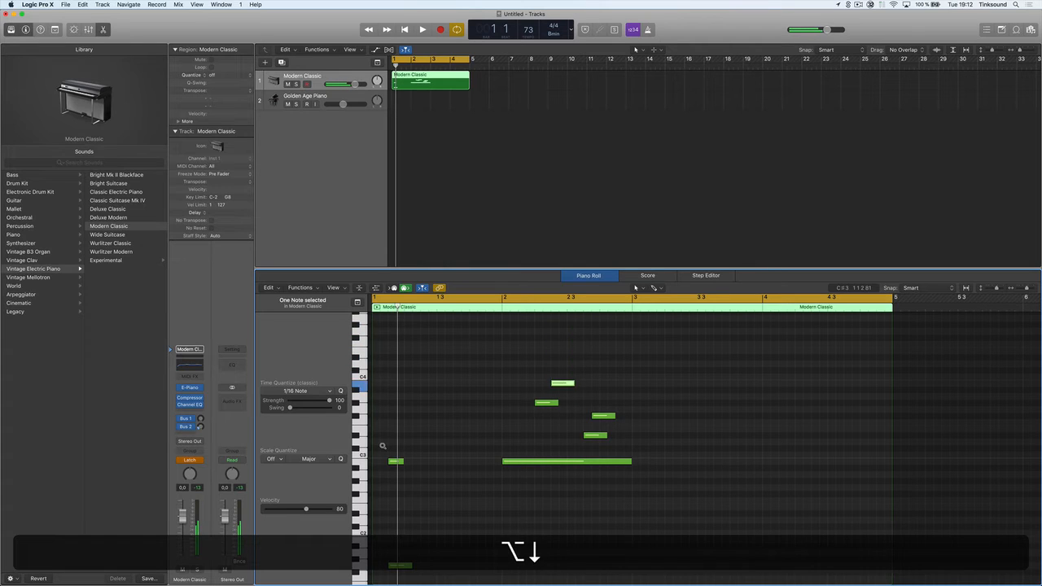
pyautogui.hotkey('alt', 'Down')
pyautogui.hotkey('alt', 'Down')
pyautogui.hotkey('alt', 'Down')
pyautogui.hotkey('alt', 'Down')
pyautogui.hotkey('alt', 'Down')
pyautogui.hotkey('alt', 'Down')
pyautogui.hotkey('alt', 'Down')
pyautogui.hotkey('alt', 'Down')
pyautogui.hotkey('alt', 'Down')
pyautogui.hotkey('alt', 'Down')
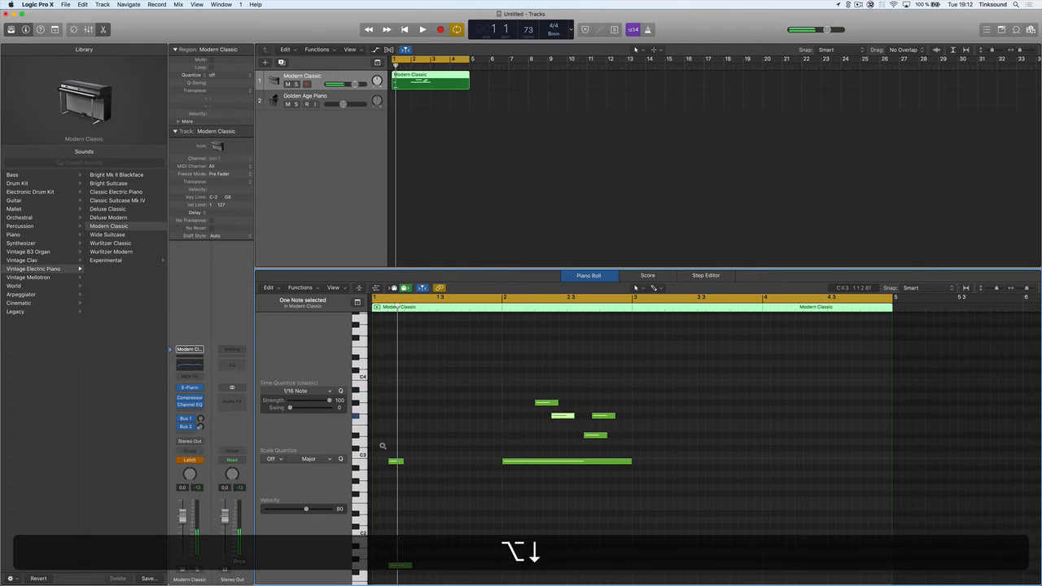
pyautogui.hotkey('alt', 'Down')
pyautogui.hotkey('alt', 'Down')
pyautogui.hotkey('alt', 'Down')
pyautogui.hotkey('alt', 'Down')
pyautogui.hotkey('alt', 'Down')
pyautogui.hotkey('alt', 'Down')
pyautogui.hotkey('alt', 'Down')
pyautogui.hotkey('alt', 'Down')
pyautogui.hotkey('alt', 'Down')
pyautogui.hotkey('alt', 'Down')
pyautogui.hotkey('alt', 'Down')
pyautogui.hotkey('alt', 'Down')
pyautogui.hotkey('alt', 'Down')
pyautogui.hotkey('alt', 'Down')
pyautogui.hotkey('alt', 'Down')
pyautogui.hotkey('alt', 'Up')
pyautogui.hotkey('alt', 'Up')
pyautogui.hotkey('alt', 'Up')
pyautogui.hotkey('alt', 'Up')
pyautogui.hotkey('alt', 'Up')
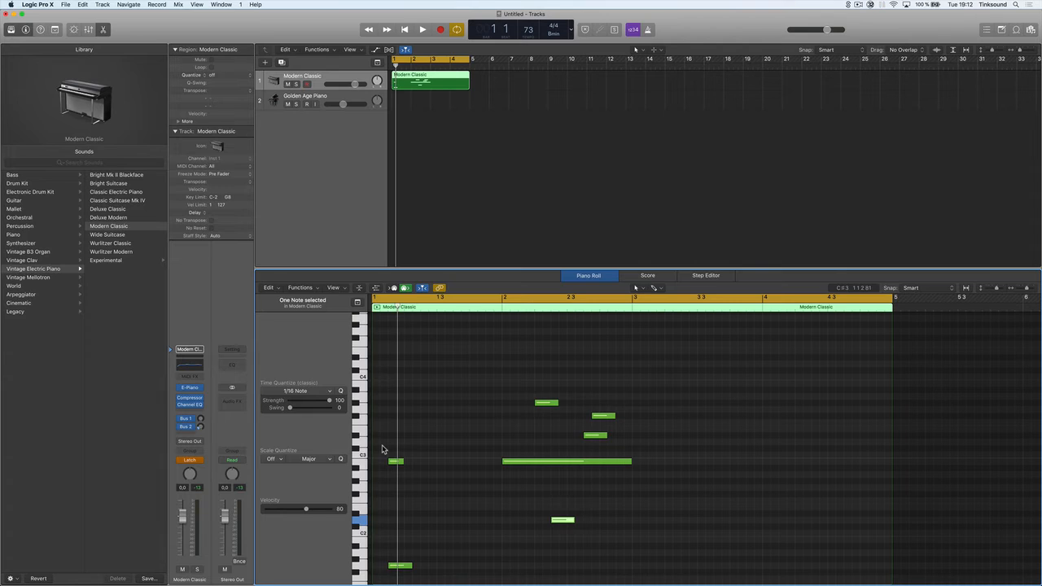
# Delete the Modern Classic region from the first track and erase its automation data
pyautogui.click(505, 91)
pyautogui.click(444, 87)
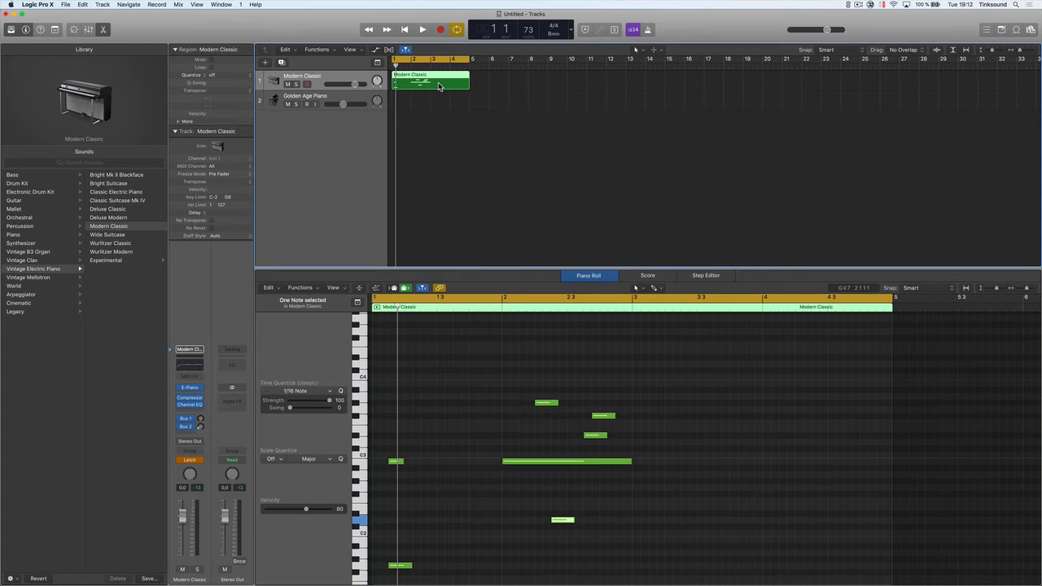
pyautogui.press('BackSpace')
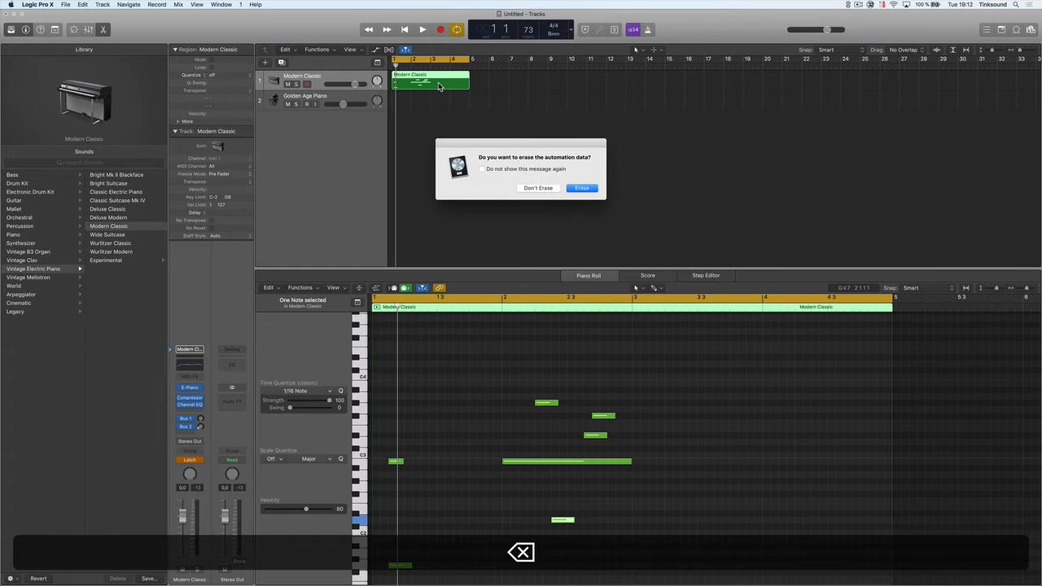
pyautogui.click(574, 188)
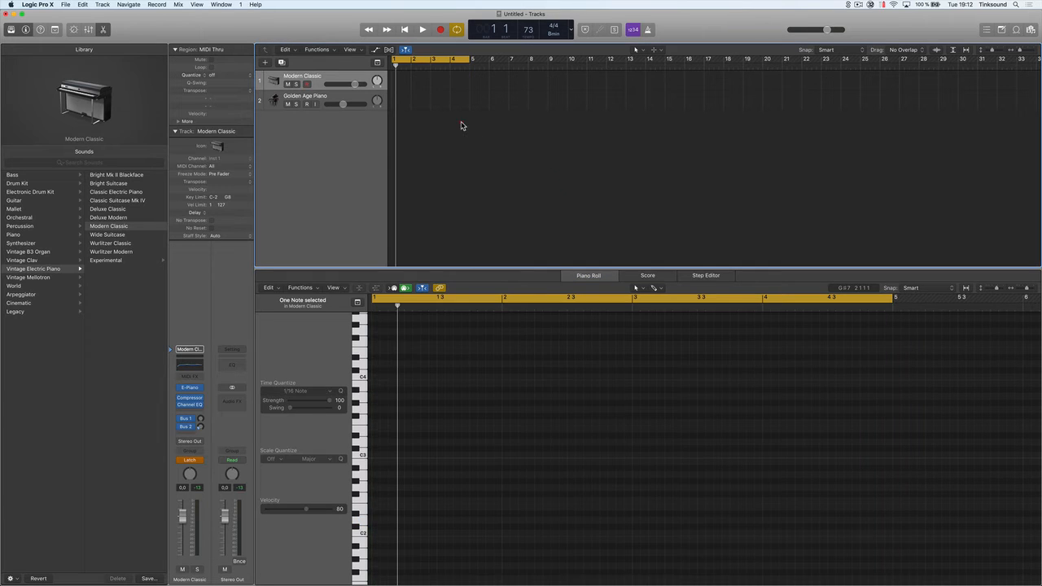
pyautogui.click(461, 123)
pyautogui.click(456, 119)
# Show the Musical Typing keyboard and place it over the empty tracks area
pyautogui.press('super')
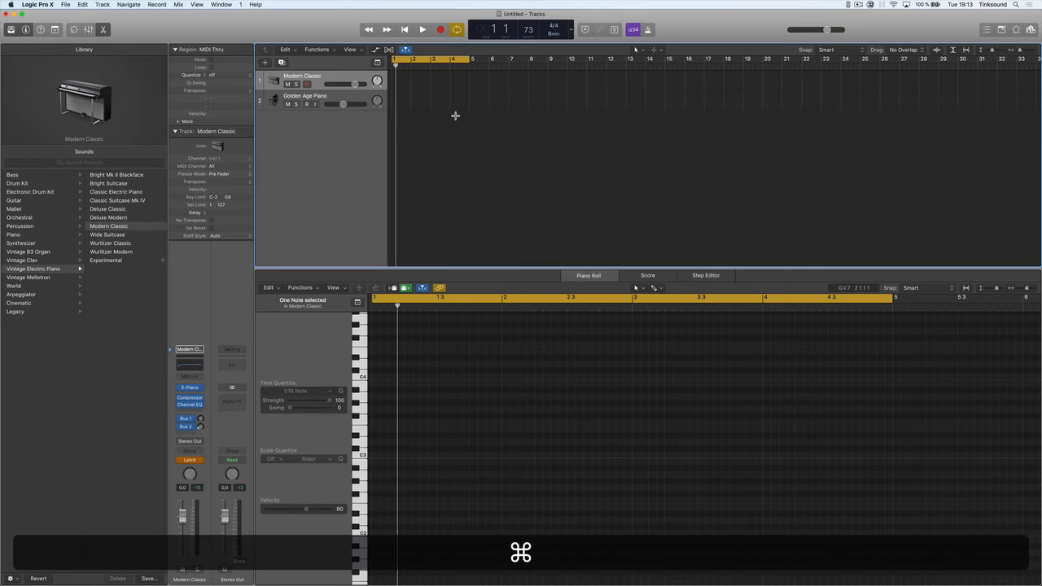
pyautogui.press('super+k')
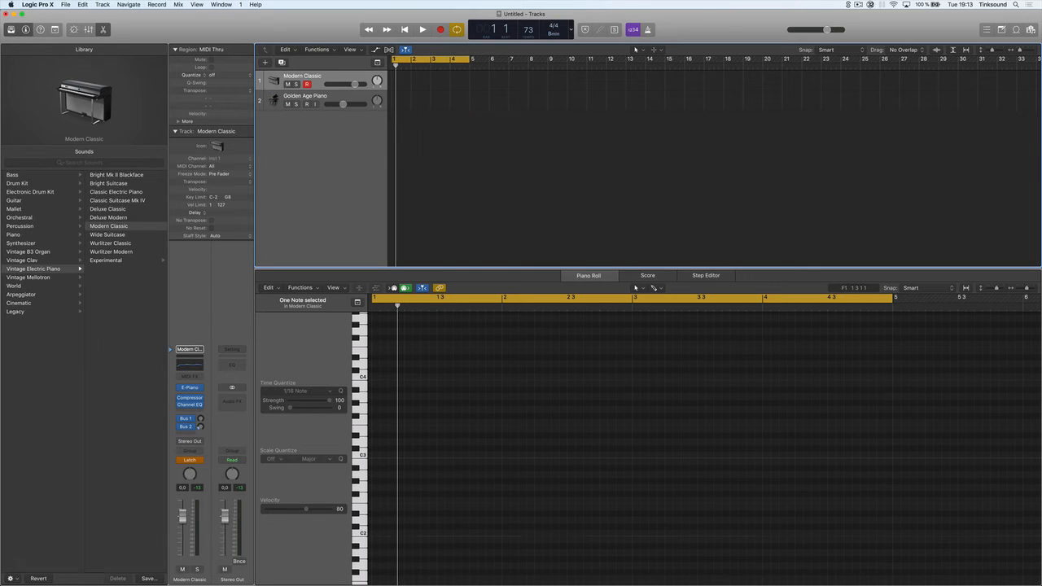
pyautogui.moveTo(418, 336); pyautogui.dragTo(647, 171)
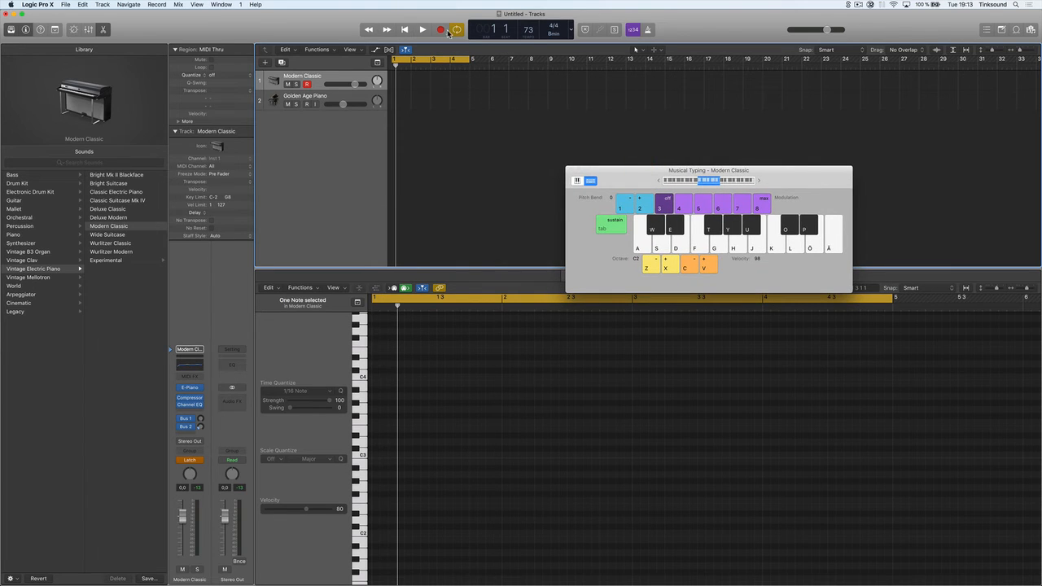
# Record the notes C3, D2, B2, A2 and D3 on the Modern Classic track from bar 1, then stop
pyautogui.click(440, 30)
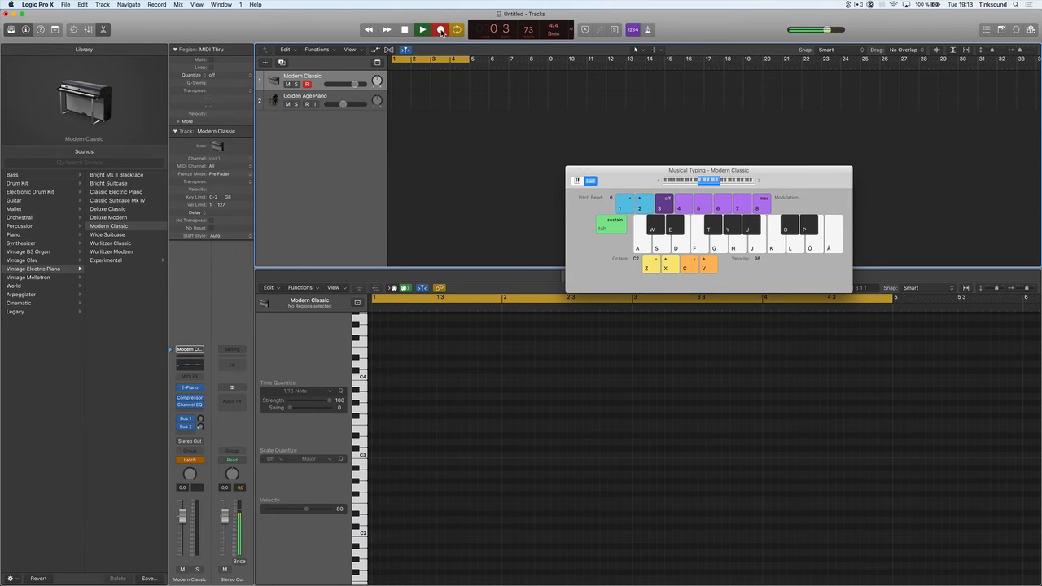
pyautogui.press('k')
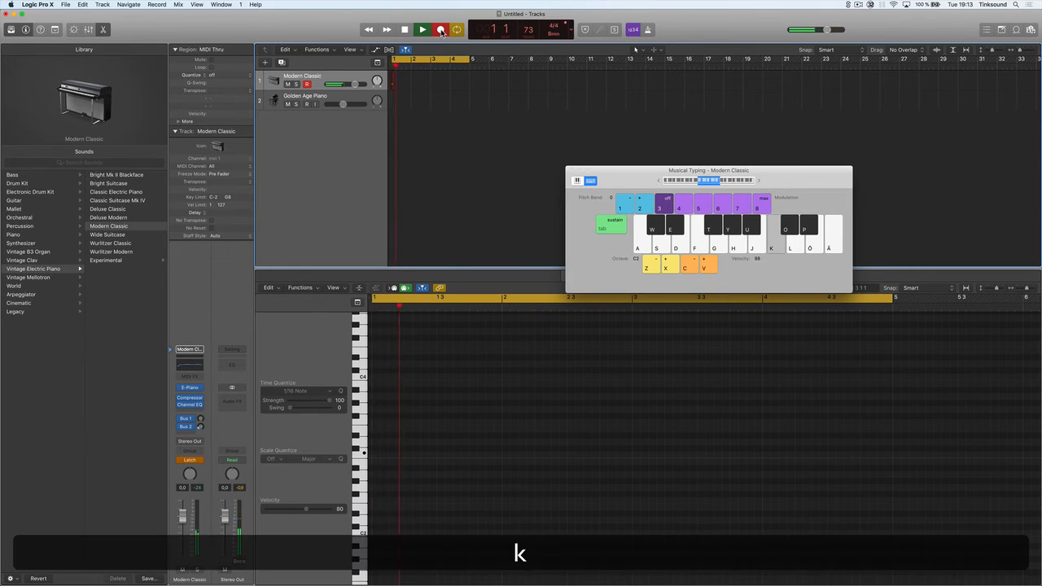
pyautogui.press('s')
pyautogui.press('j')
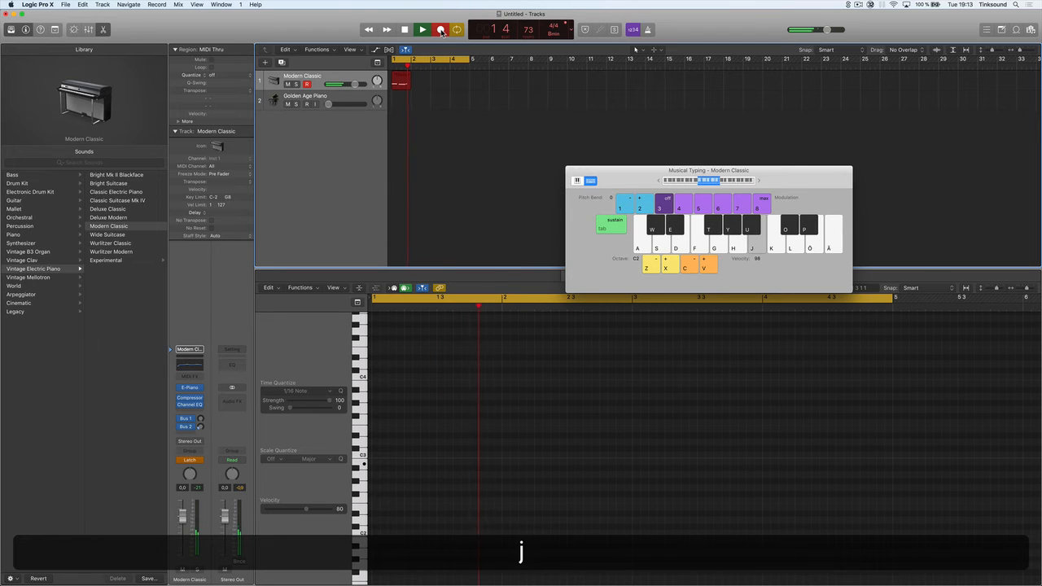
pyautogui.press('h')
pyautogui.press('l')
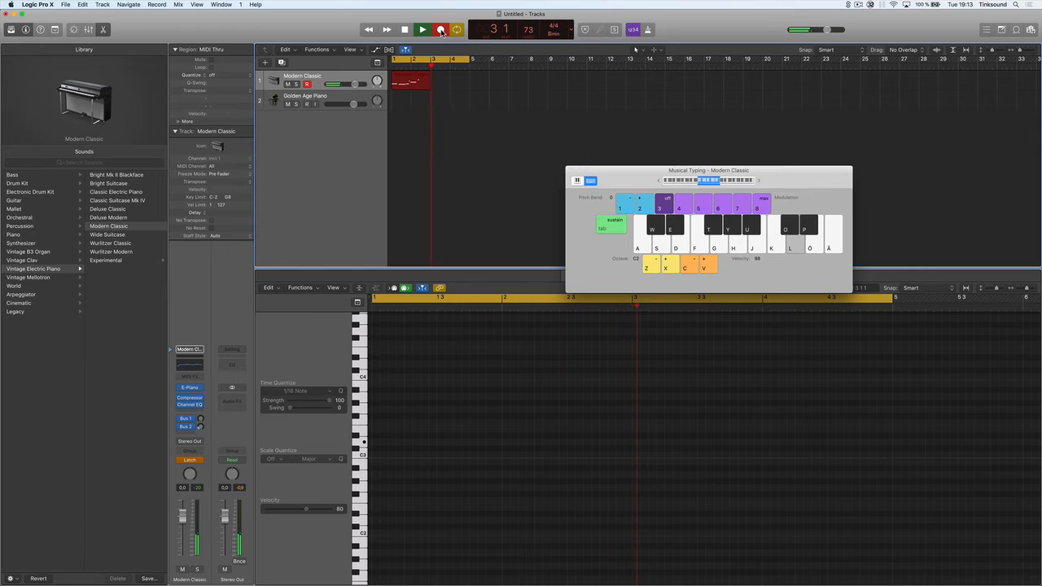
pyautogui.press('space')
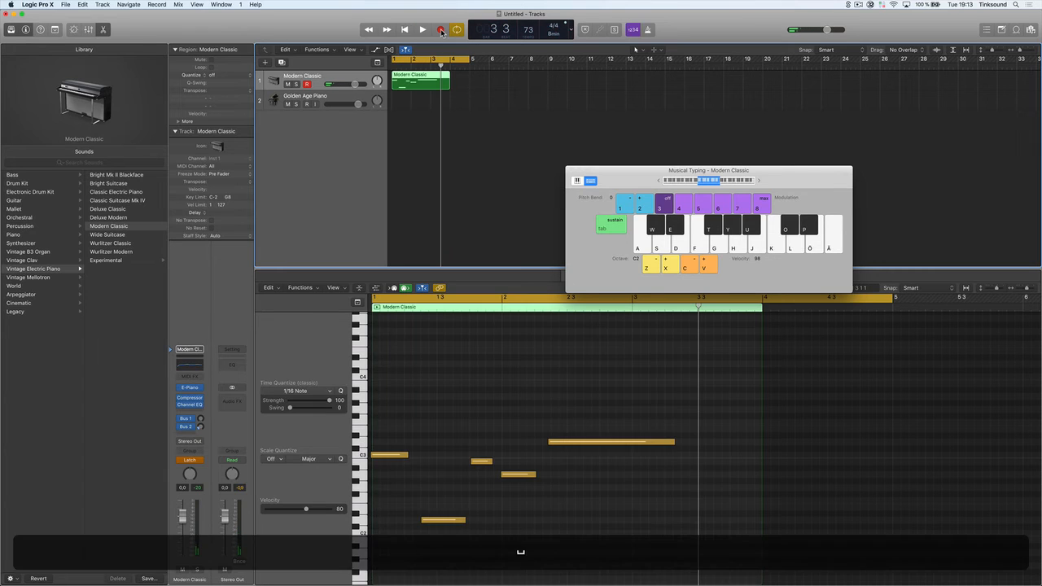
# Move the recorded D2 note slightly earlier so it starts at 1 2 3 1
pyautogui.click(468, 397)
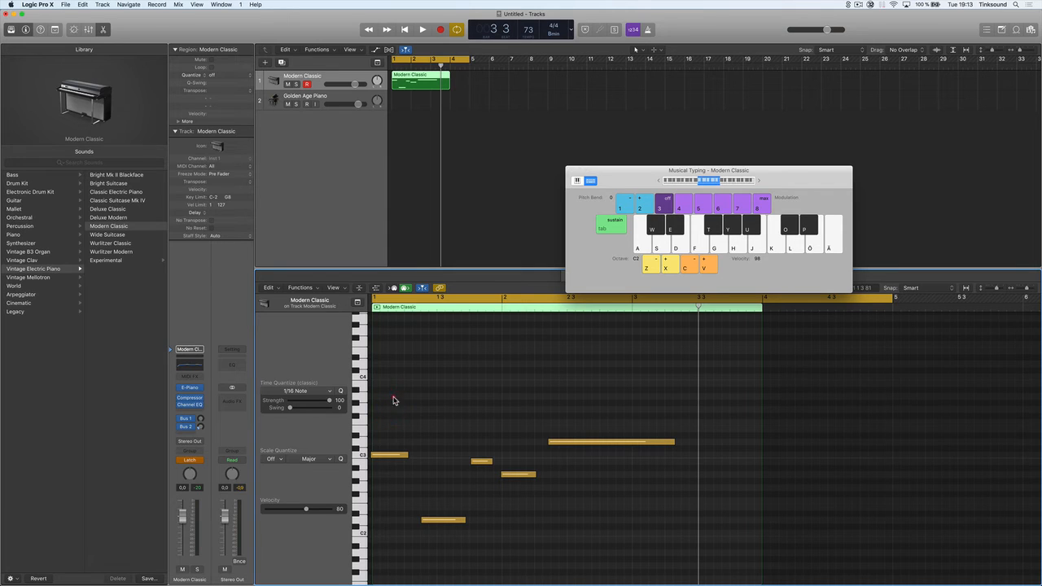
pyautogui.click(403, 420)
pyautogui.moveTo(393, 374); pyautogui.dragTo(618, 546)
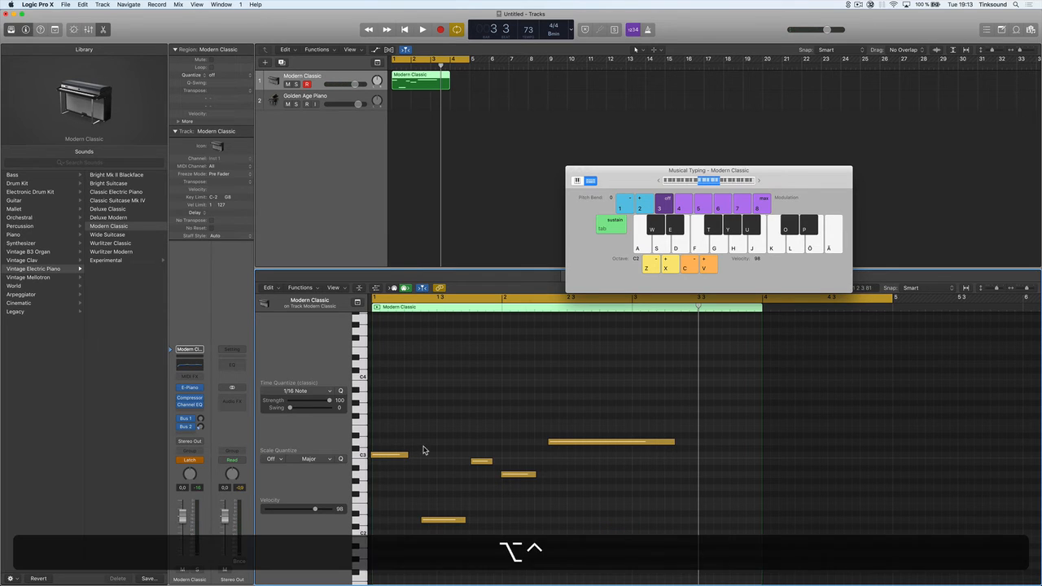
pyautogui.moveTo(425, 451); pyautogui.dragTo(371, 473)
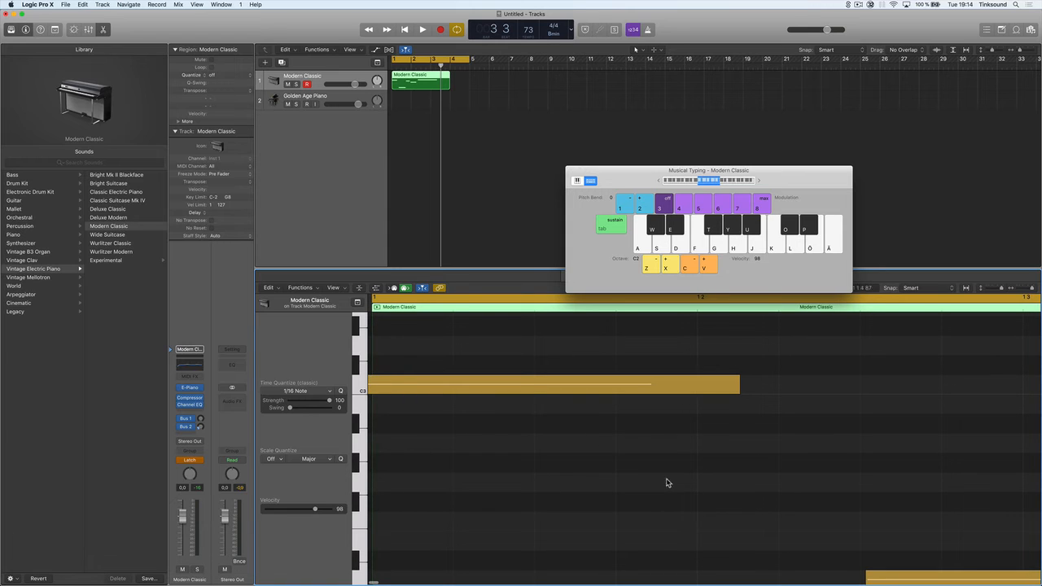
pyautogui.hscroll(2, 709, 494)
pyautogui.scroll(-5, 786, 488)
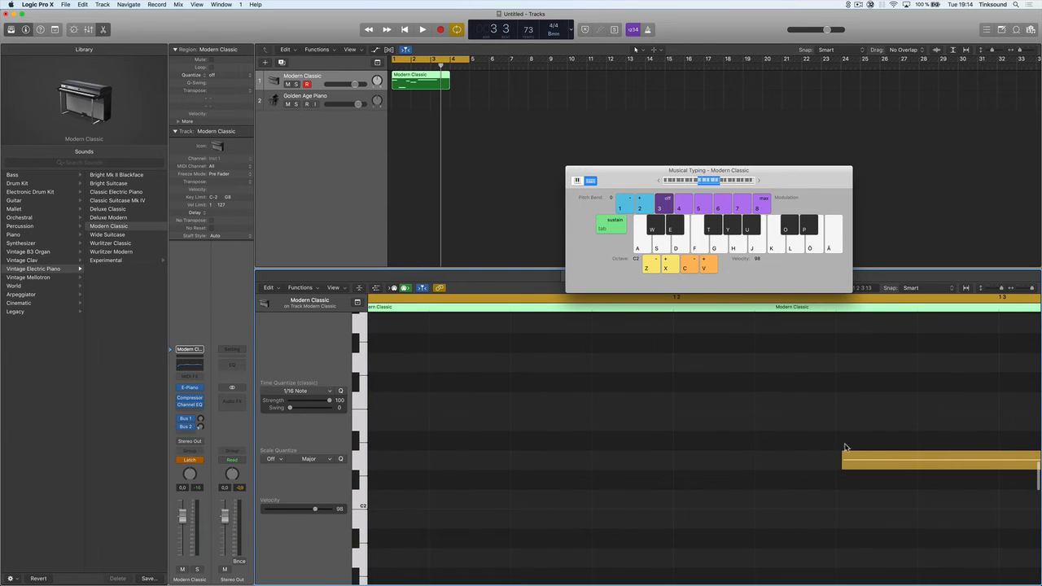
pyautogui.click(851, 458)
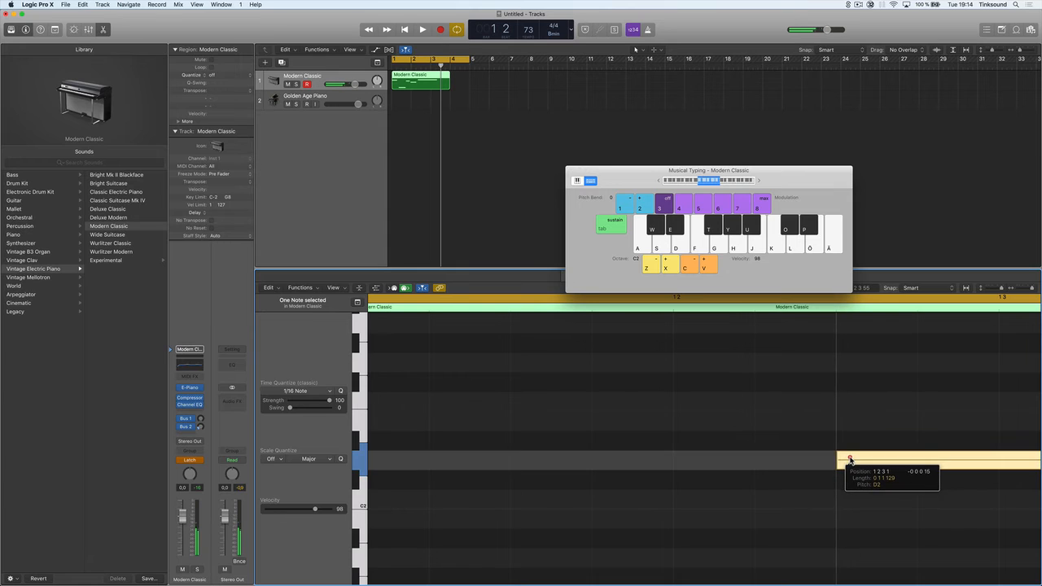
pyautogui.keyDown('ctrl'); pyautogui.keyDown('alt'); pyautogui.click(842, 435); pyautogui.keyUp('alt'); pyautogui.keyUp('ctrl')
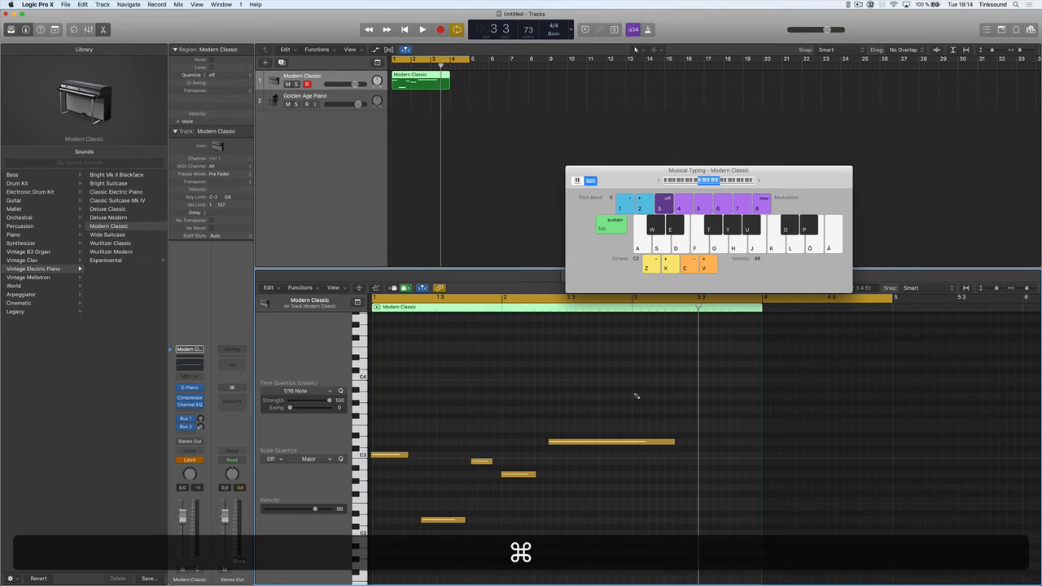
# Select all recorded notes and quantize them to 1/16 notes
pyautogui.press('super+a')
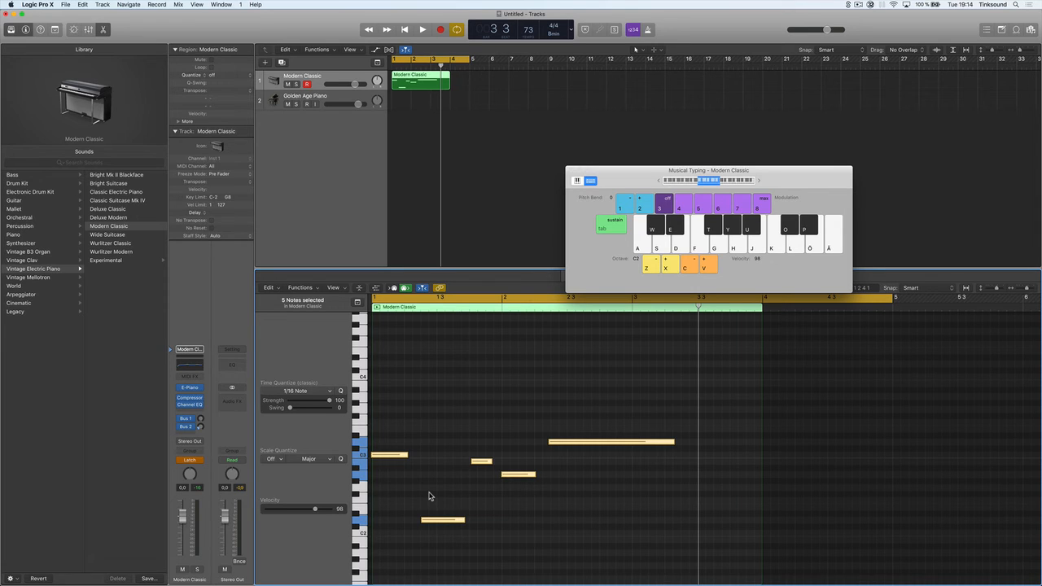
pyautogui.press('q')
# Examine how the start of each quantized note lines up with the grid
pyautogui.keyDown('ctrl'); pyautogui.keyDown('alt'); pyautogui.moveTo(604, 397); pyautogui.dragTo(471, 517); pyautogui.keyUp('alt'); pyautogui.keyUp('ctrl')
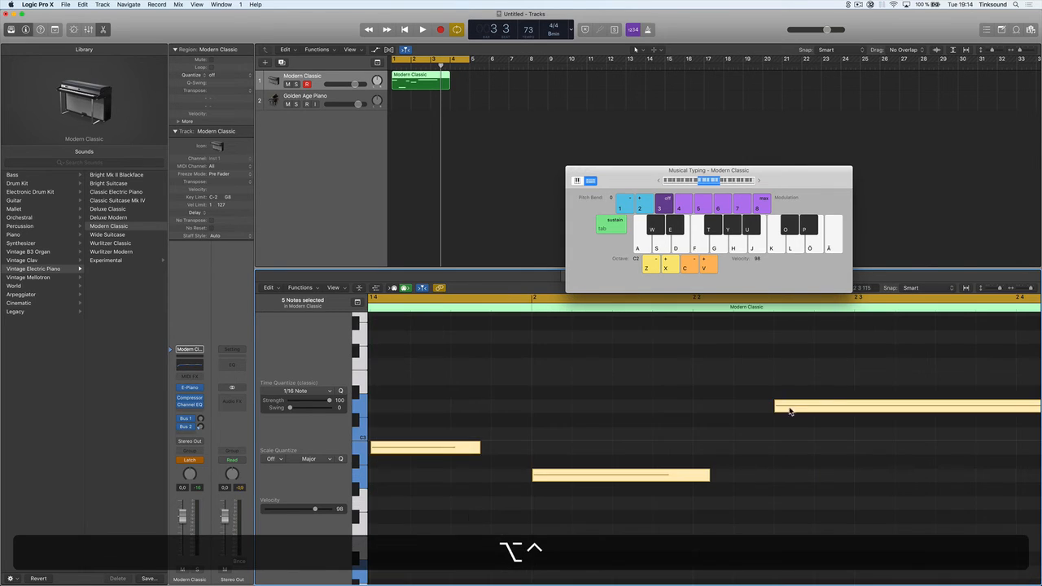
pyautogui.hscroll(-5, 562, 400)
pyautogui.scroll(-4, 603, 448)
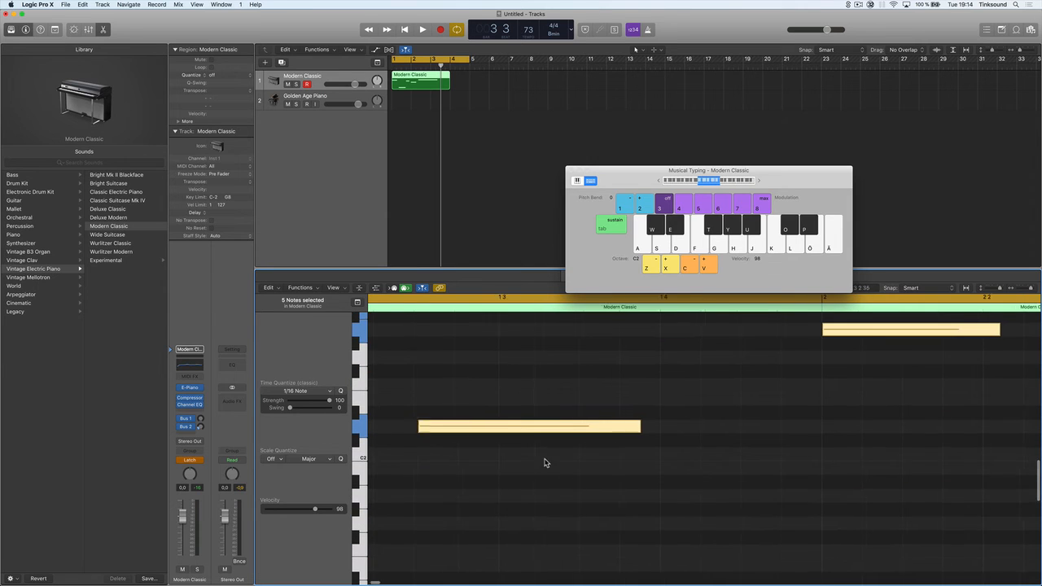
pyautogui.hscroll(-3, 542, 460)
pyautogui.scroll(4, 539, 460)
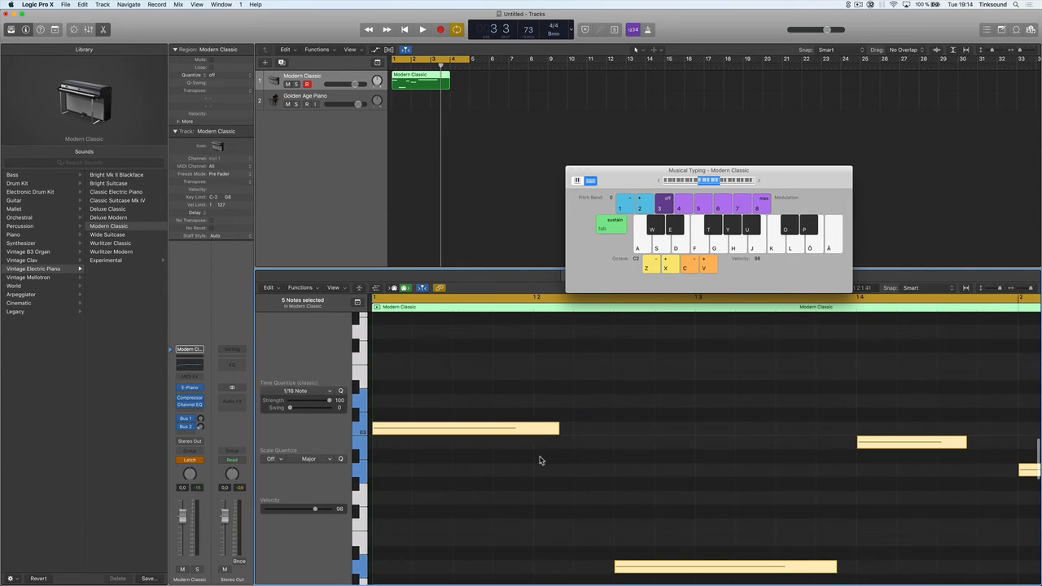
pyautogui.keyDown('alt'); pyautogui.scroll(-8, 541, 458); pyautogui.keyUp('alt')
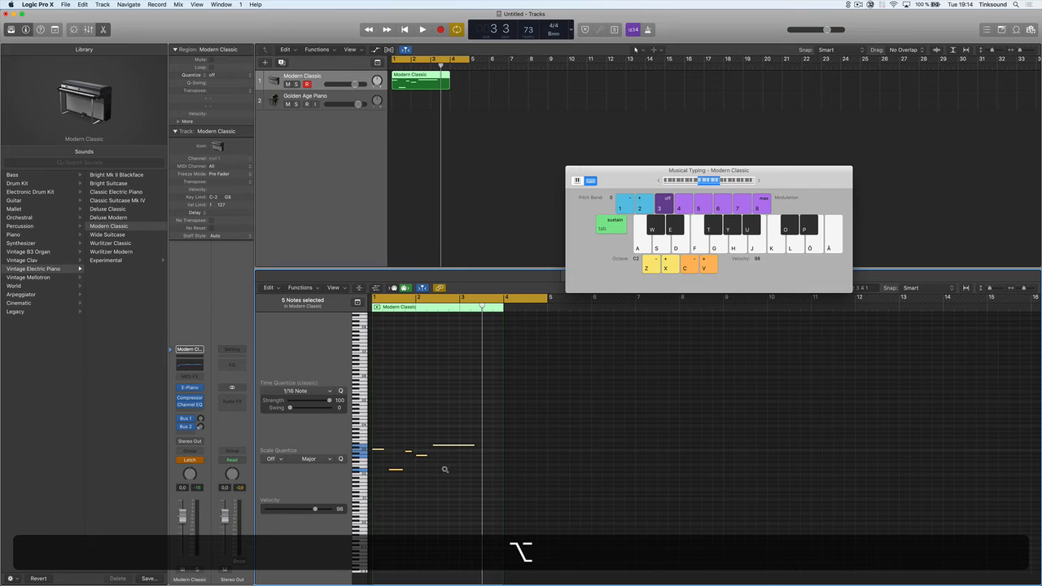
pyautogui.keyDown('alt'); pyautogui.scroll(5, 445, 470); pyautogui.keyUp('alt')
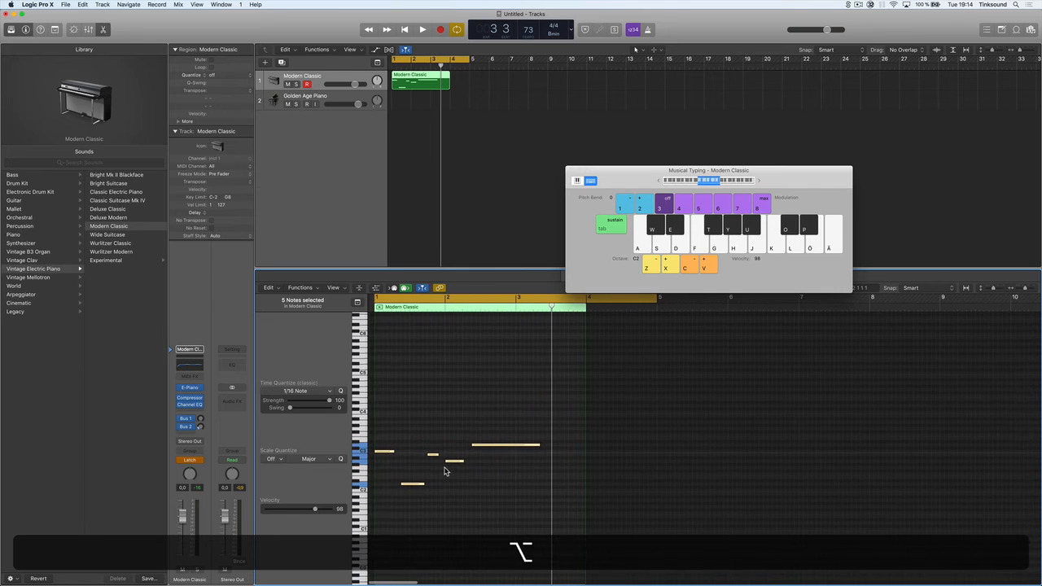
pyautogui.hscroll(1, 445, 471)
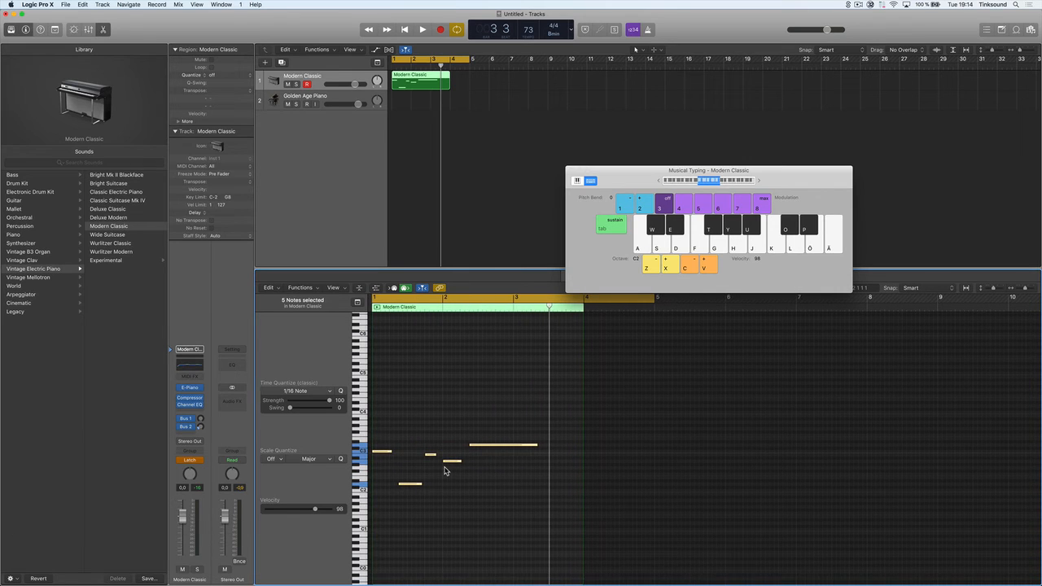
# Set the velocity of the long D3 note in bar 2 to 127
pyautogui.click(443, 423)
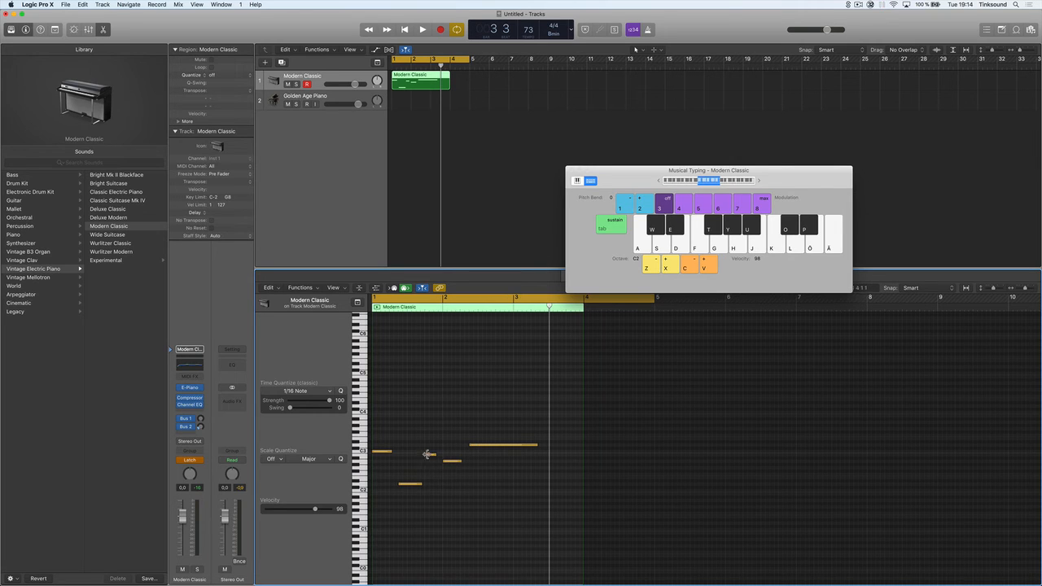
pyautogui.click(498, 446)
pyautogui.click(330, 511)
pyautogui.click(478, 481)
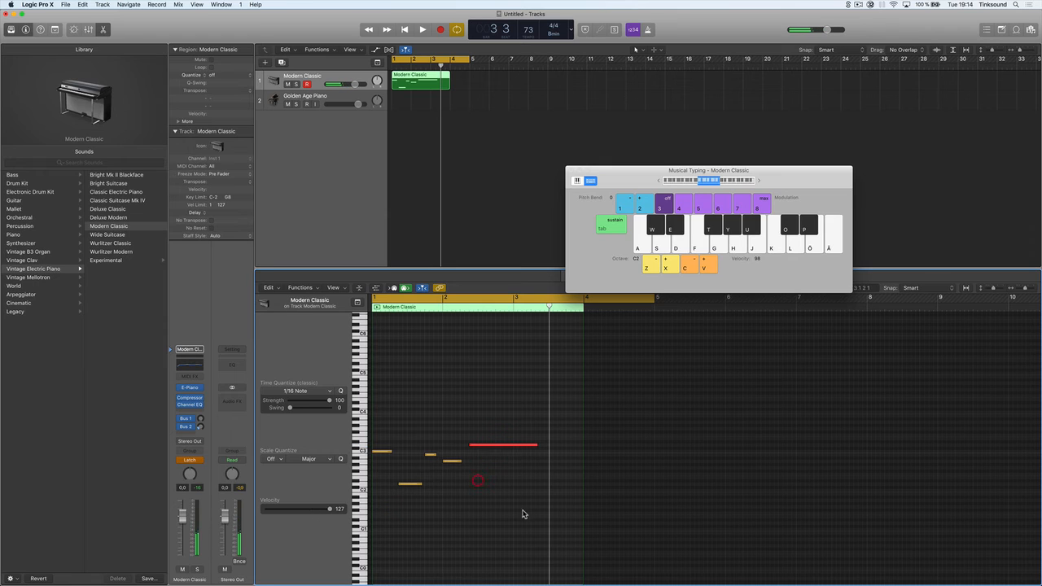
# Set the velocity of the short B2 note at the end of bar 1 to 33
pyautogui.click(430, 455)
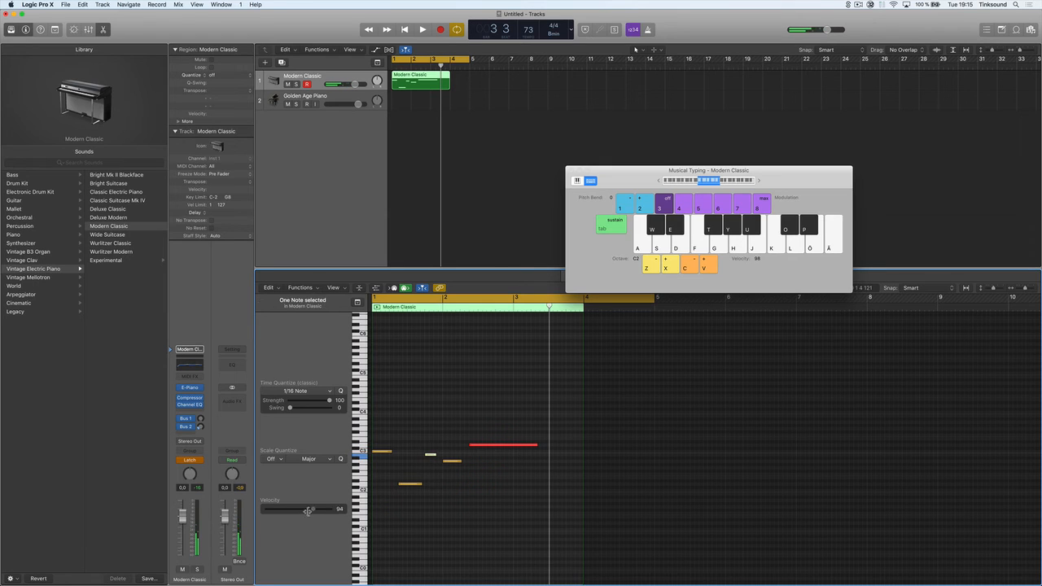
pyautogui.moveTo(308, 510); pyautogui.dragTo(283, 511)
pyautogui.click(487, 491)
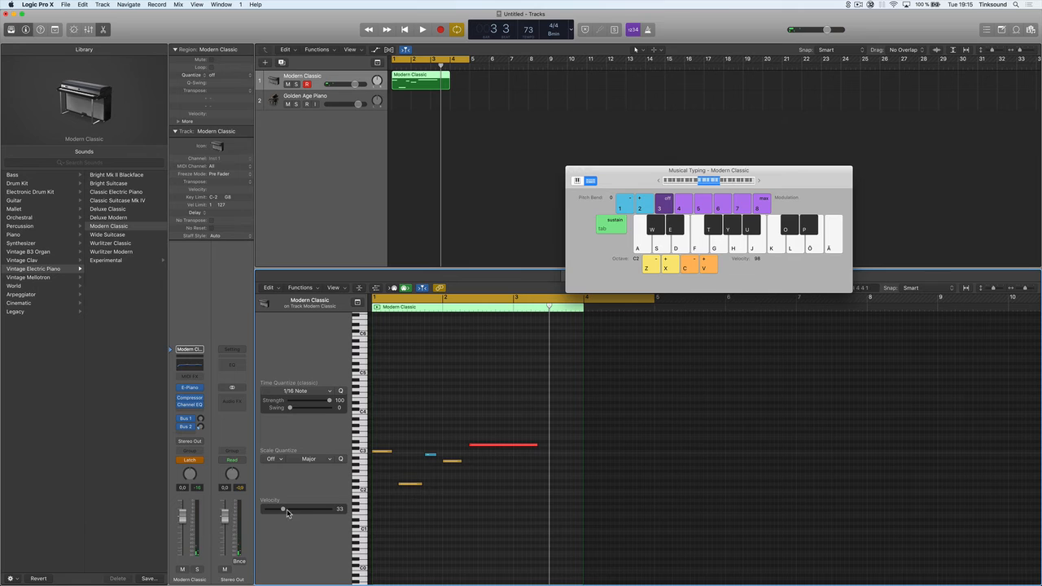
# Lower the velocity of the A2 note at the start of bar 2
pyautogui.click(454, 462)
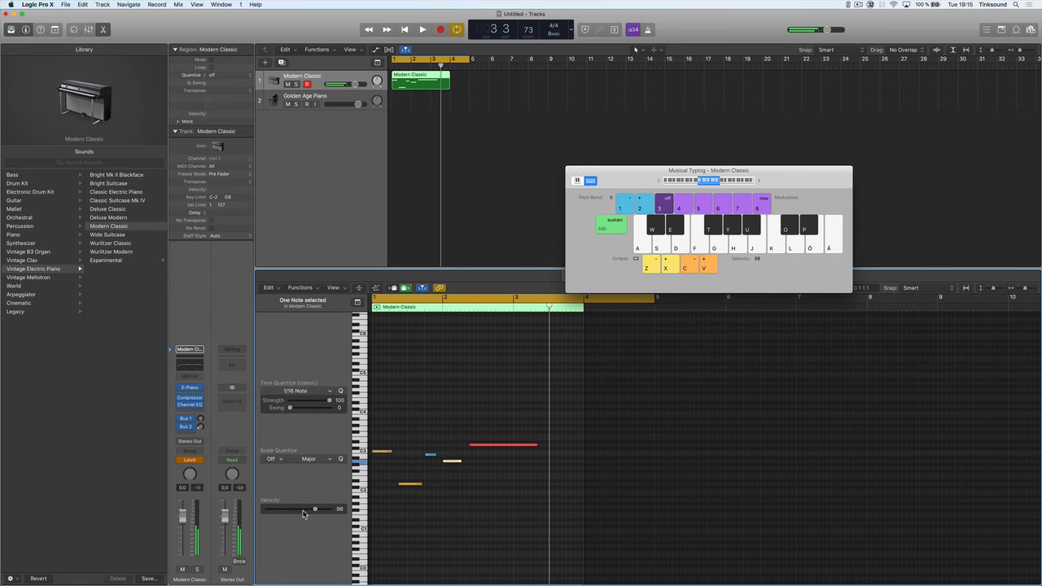
pyautogui.moveTo(314, 511); pyautogui.dragTo(288, 510)
pyautogui.click(492, 536)
# Set the velocity of the C3 note at the start of bar 1 to 68
pyautogui.click(387, 452)
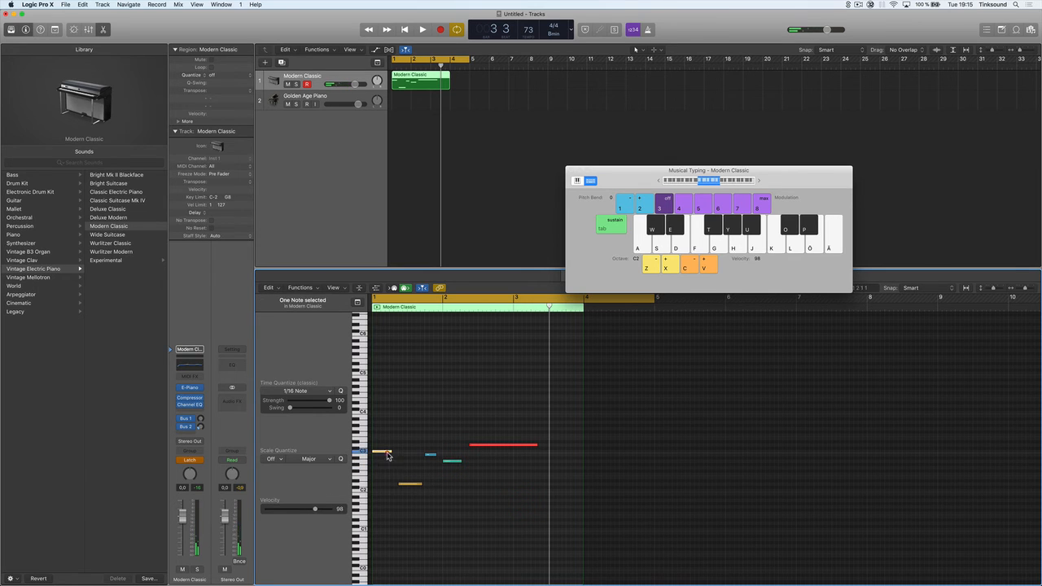
pyautogui.moveTo(318, 511); pyautogui.dragTo(299, 510)
pyautogui.click(462, 513)
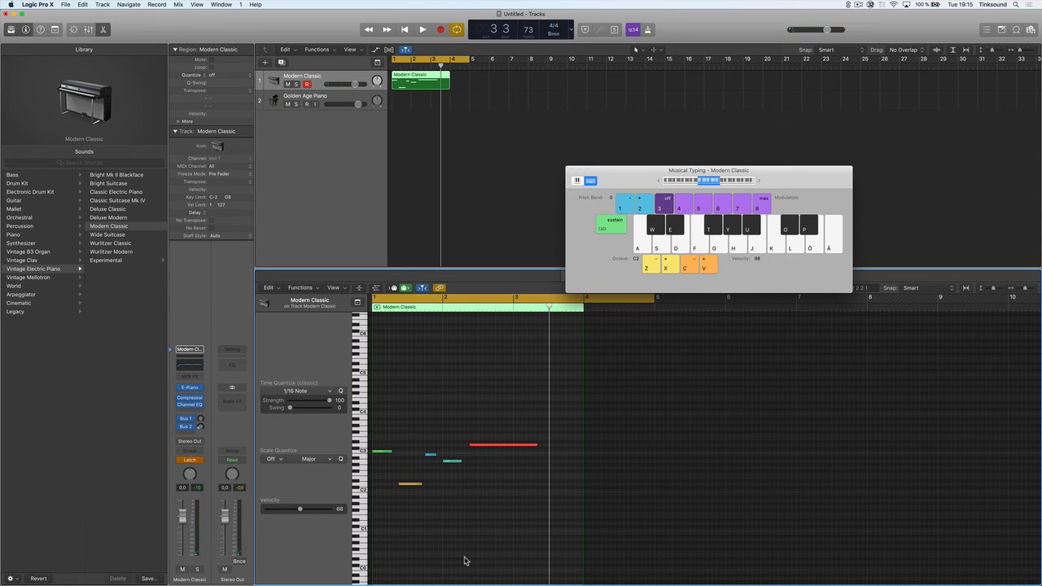
# Select all five notes in the Piano Roll and try adjusting their velocities together
pyautogui.rightClick(507, 424)
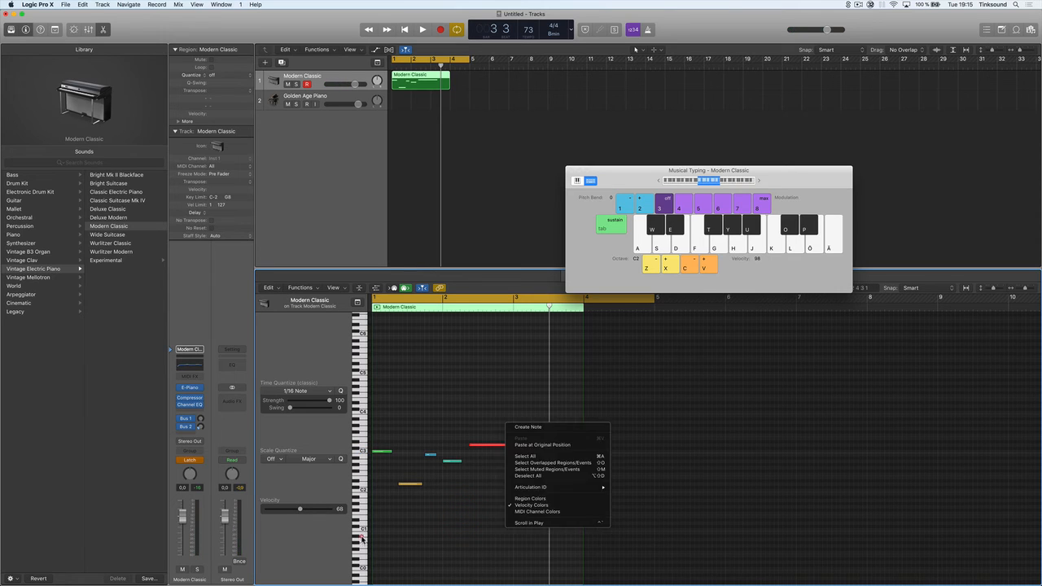
pyautogui.click(489, 405)
pyautogui.moveTo(519, 404); pyautogui.dragTo(372, 526)
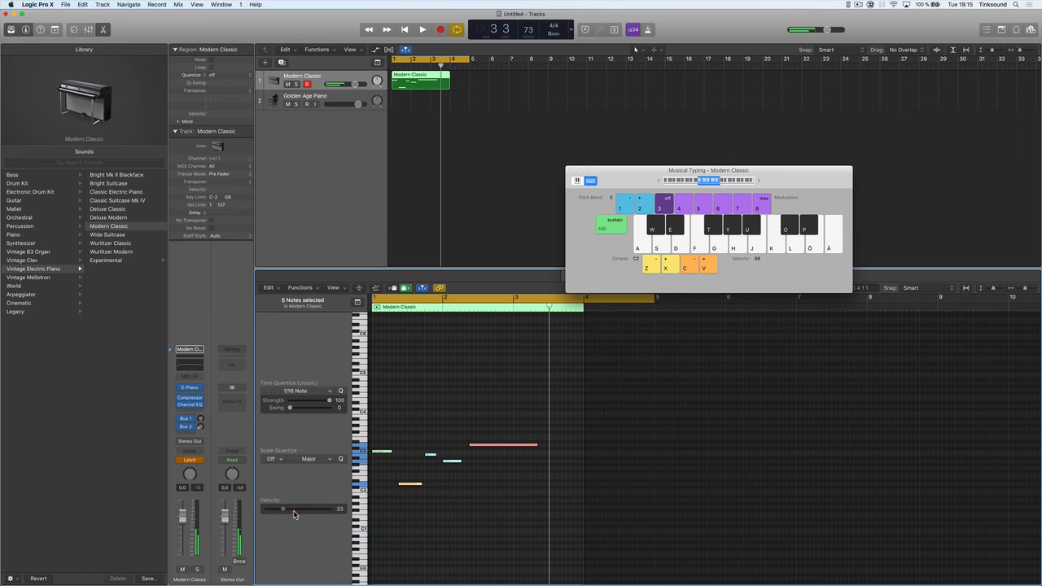
pyautogui.moveTo(283, 510); pyautogui.dragTo(308, 513)
pyautogui.click(493, 514)
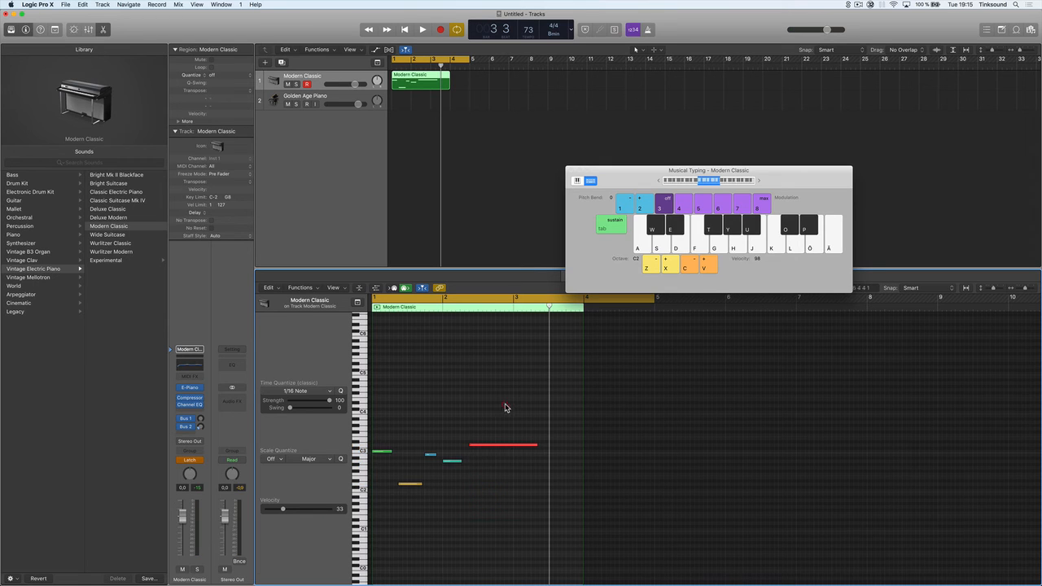
# Raise the velocity of the short B2 note ending bar 1 and set the A2 note at the start of bar 2 to 117
pyautogui.click(384, 451)
pyautogui.click(385, 452)
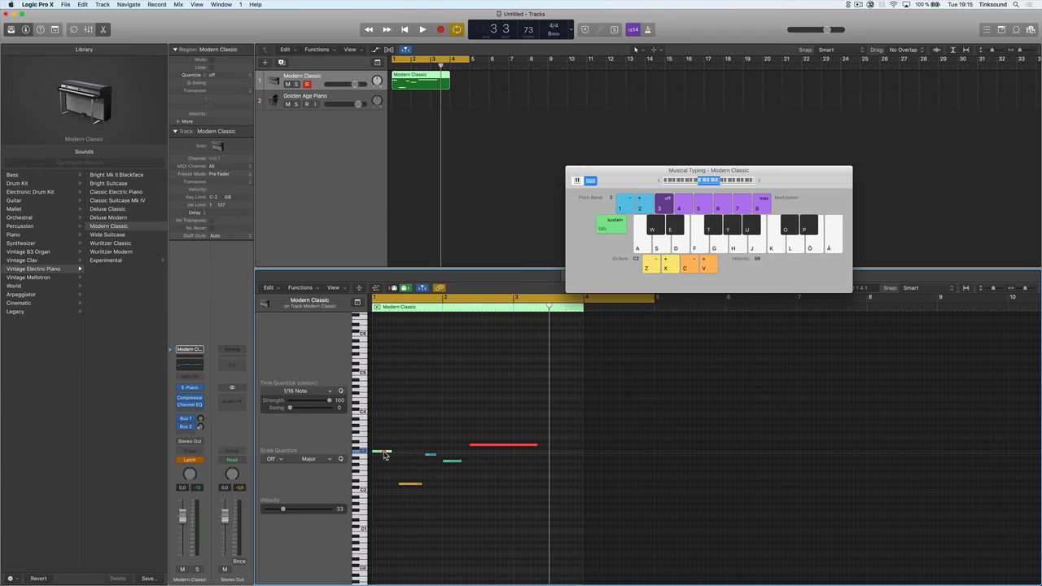
pyautogui.click(430, 456)
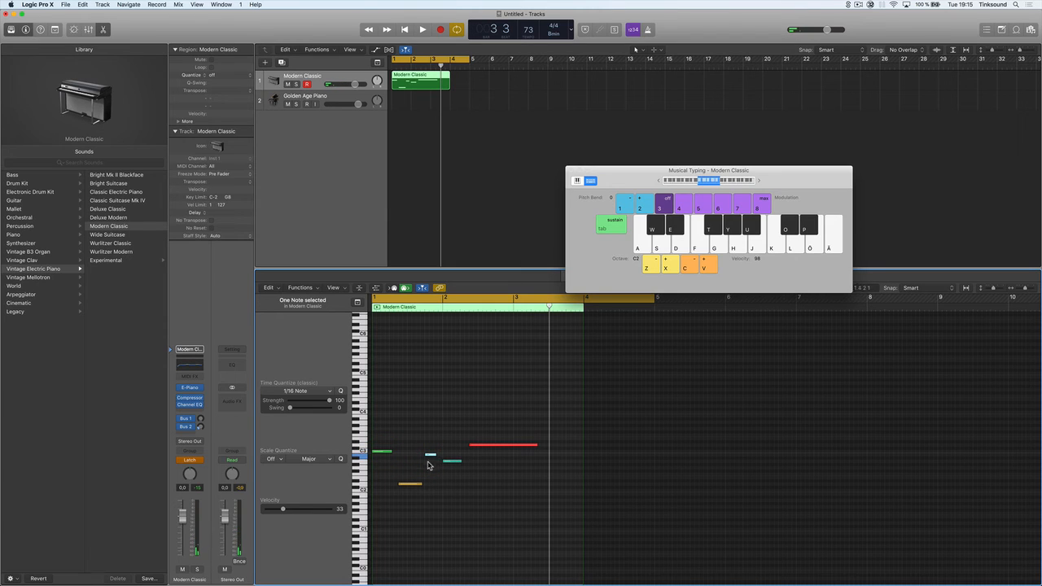
pyautogui.moveTo(290, 509); pyautogui.dragTo(327, 509)
pyautogui.click(452, 460)
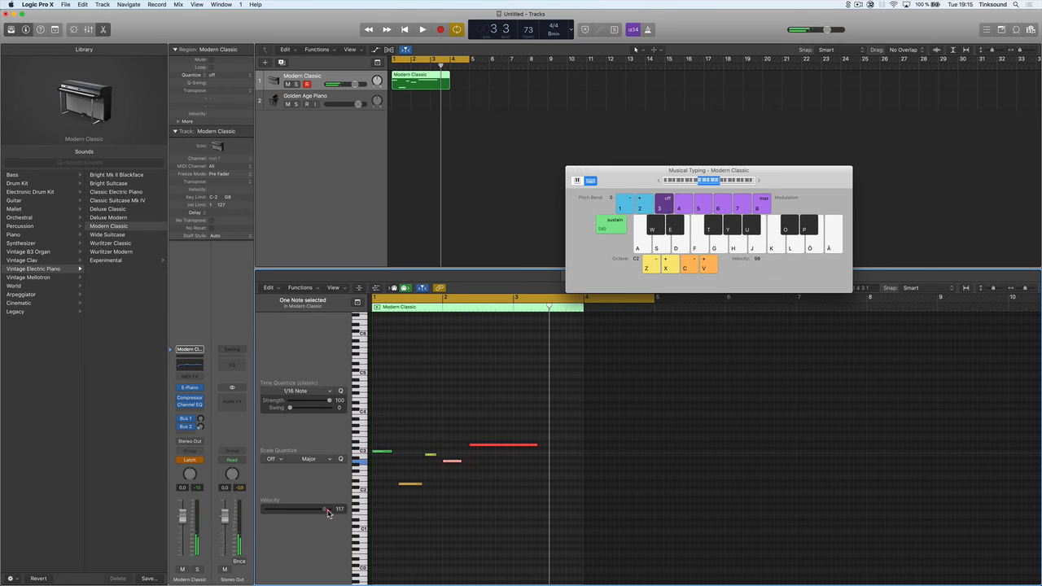
# Try shifting the velocity of all five notes again with their individual differences kept, and deselect them
pyautogui.moveTo(525, 417); pyautogui.dragTo(298, 565)
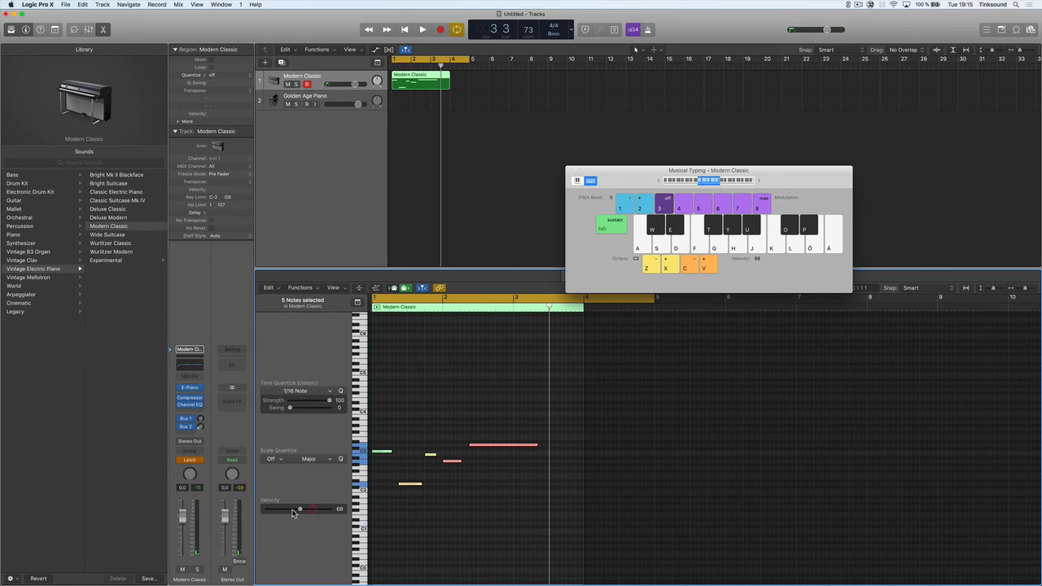
pyautogui.click(452, 518)
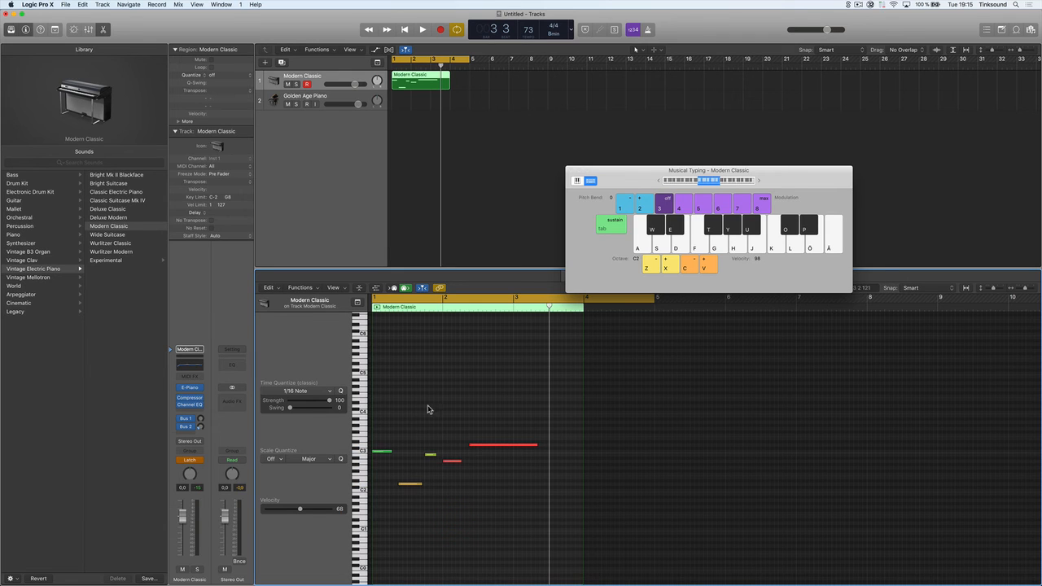
# Set all five notes to velocity 127 with the Fixed Velocity MIDI transform, and close the transform window
pyautogui.moveTo(495, 400); pyautogui.dragTo(367, 523)
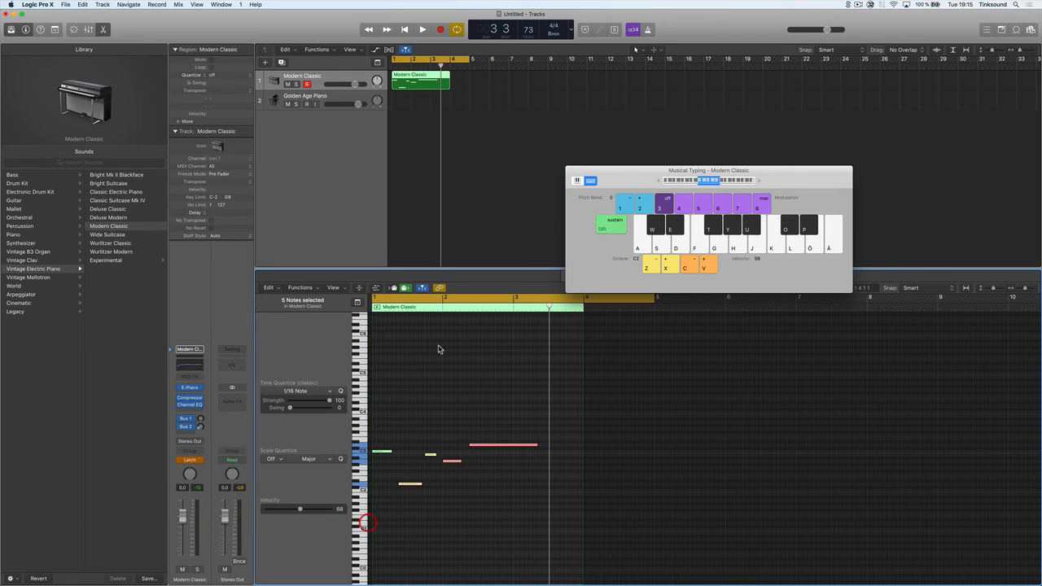
pyautogui.click(312, 289)
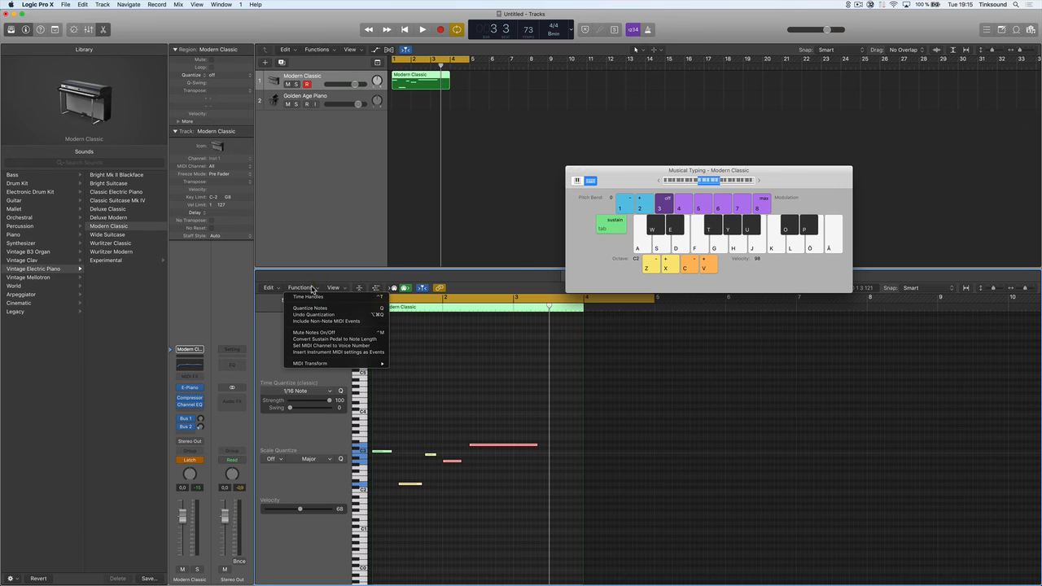
pyautogui.moveTo(327, 364)
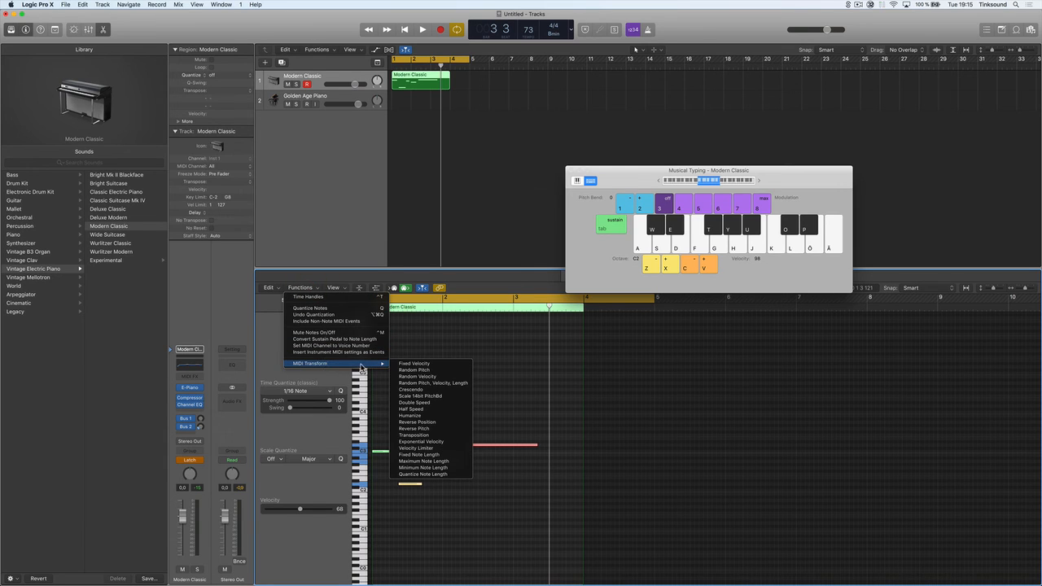
pyautogui.click(442, 369)
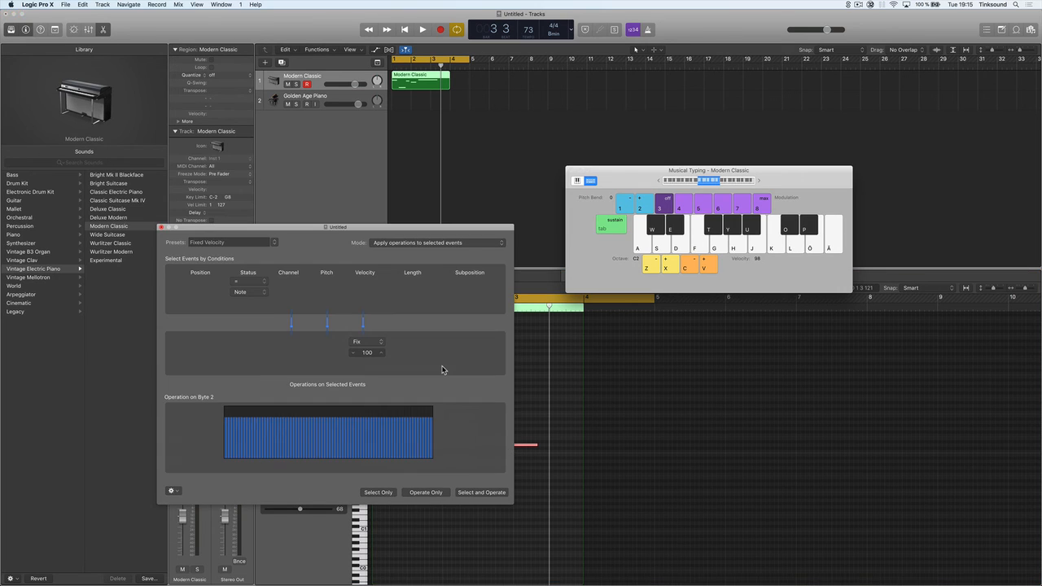
pyautogui.doubleClick(367, 353)
pyautogui.write('128')
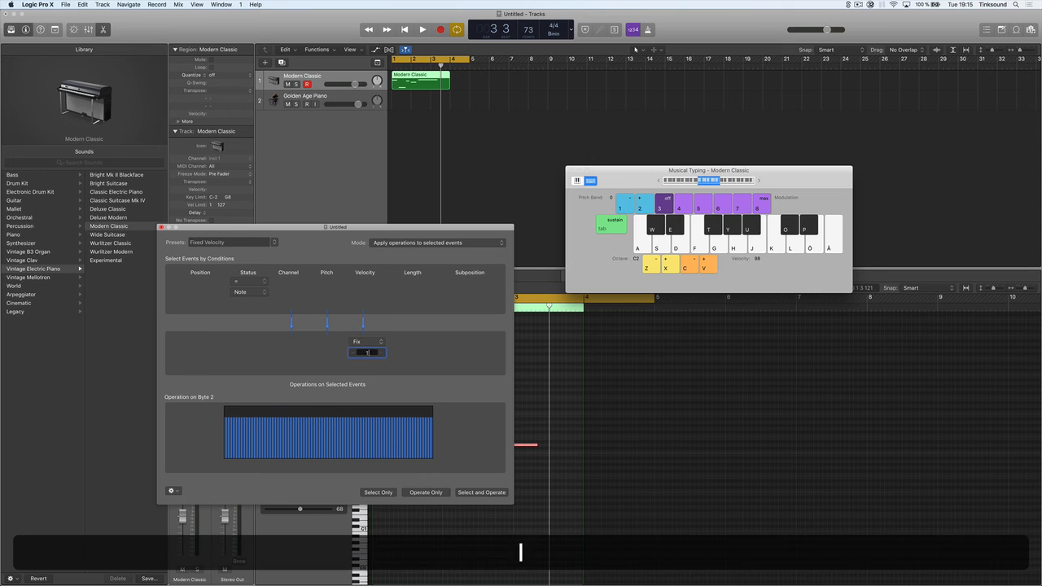
pyautogui.click(459, 356)
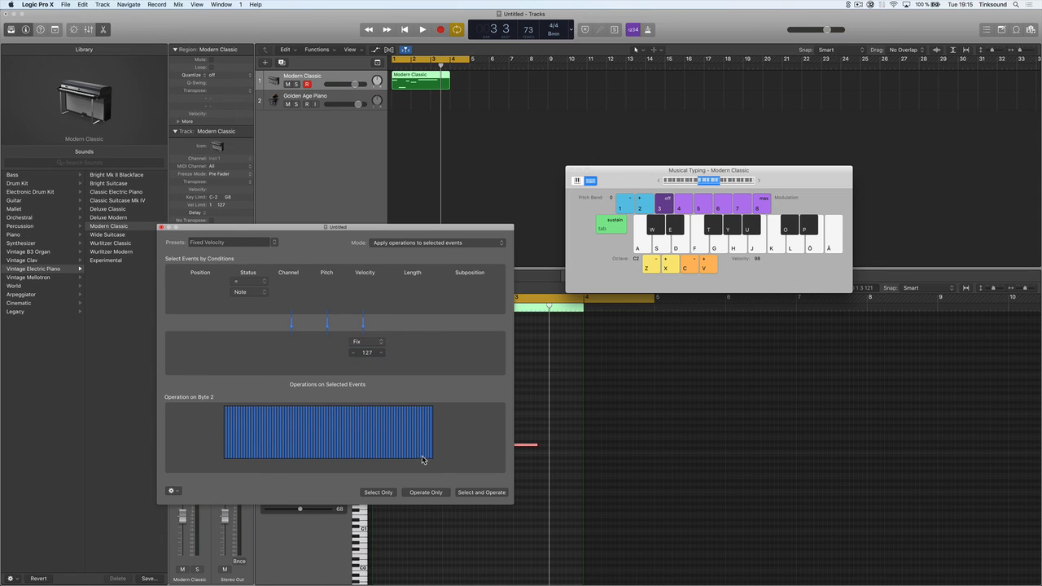
pyautogui.click(471, 496)
pyautogui.moveTo(353, 234); pyautogui.dragTo(795, 225)
pyautogui.click(604, 219)
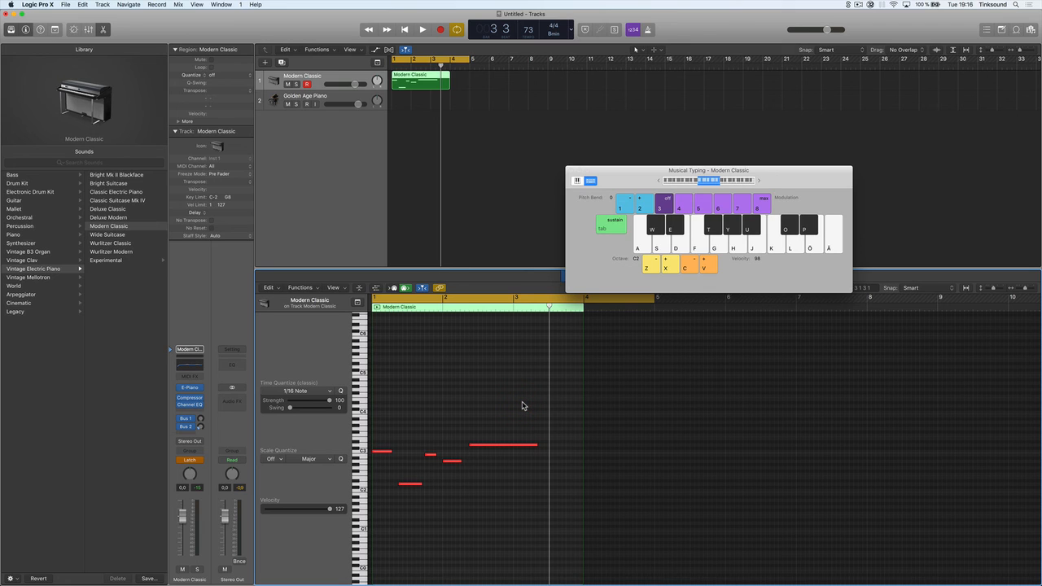
# Apply the Humanize MIDI transform to the notes with a random amount of 10 for position, velocity and length, and close its window
pyautogui.click(299, 289)
pyautogui.moveTo(355, 365)
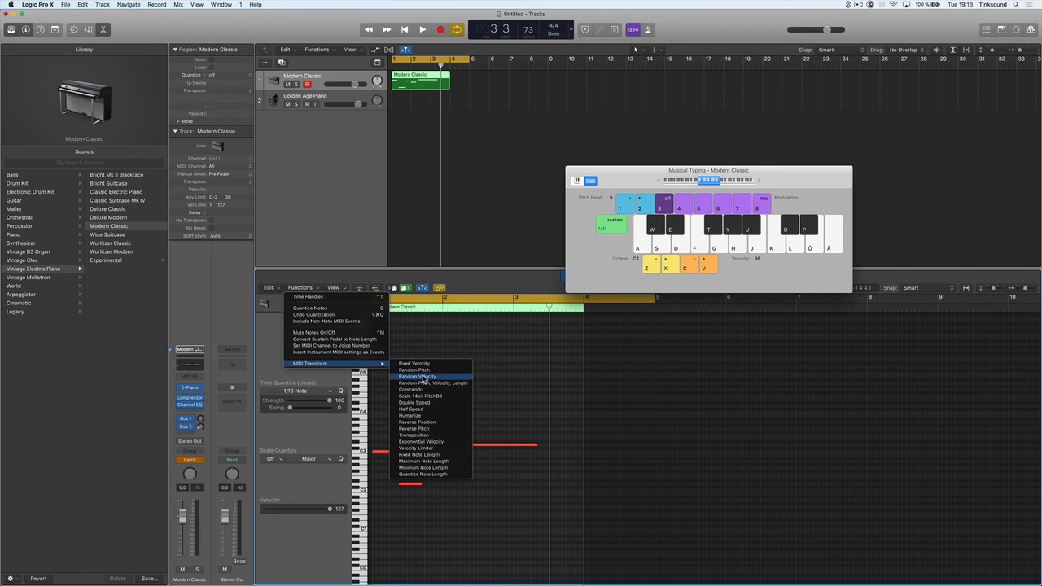
pyautogui.click(423, 416)
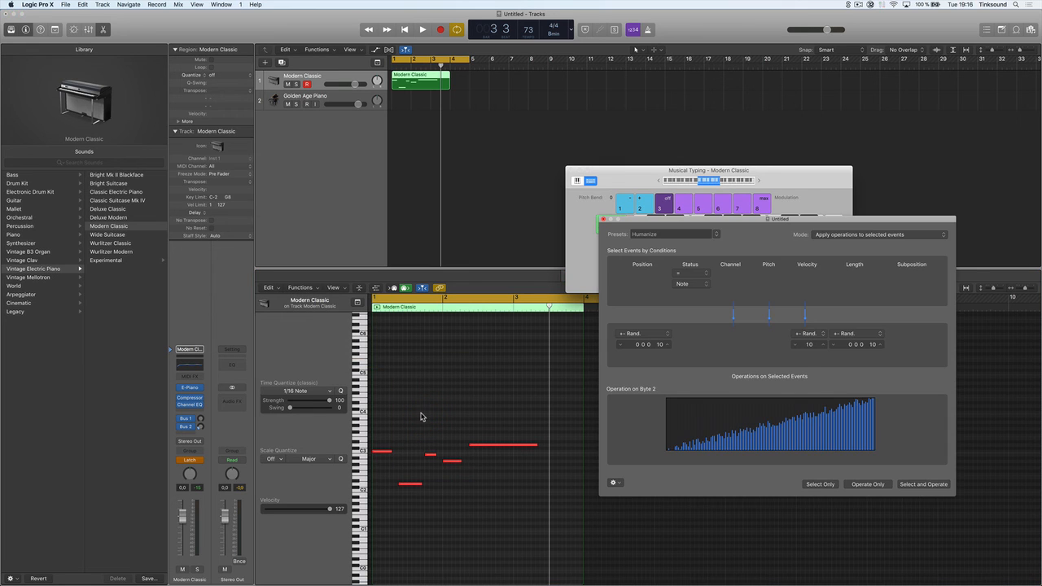
pyautogui.moveTo(749, 226); pyautogui.dragTo(464, 119)
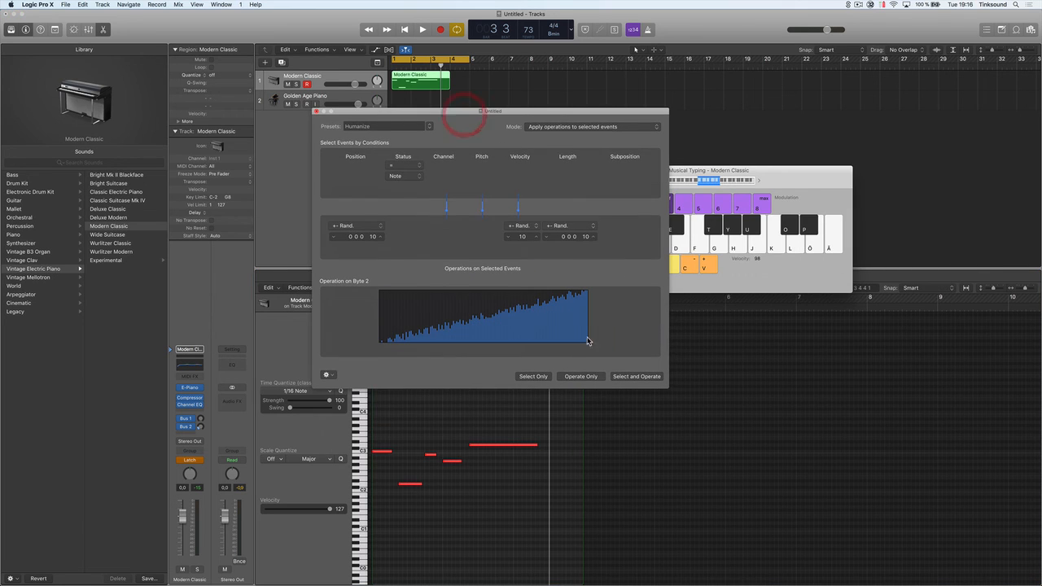
pyautogui.click(631, 376)
pyautogui.click(522, 480)
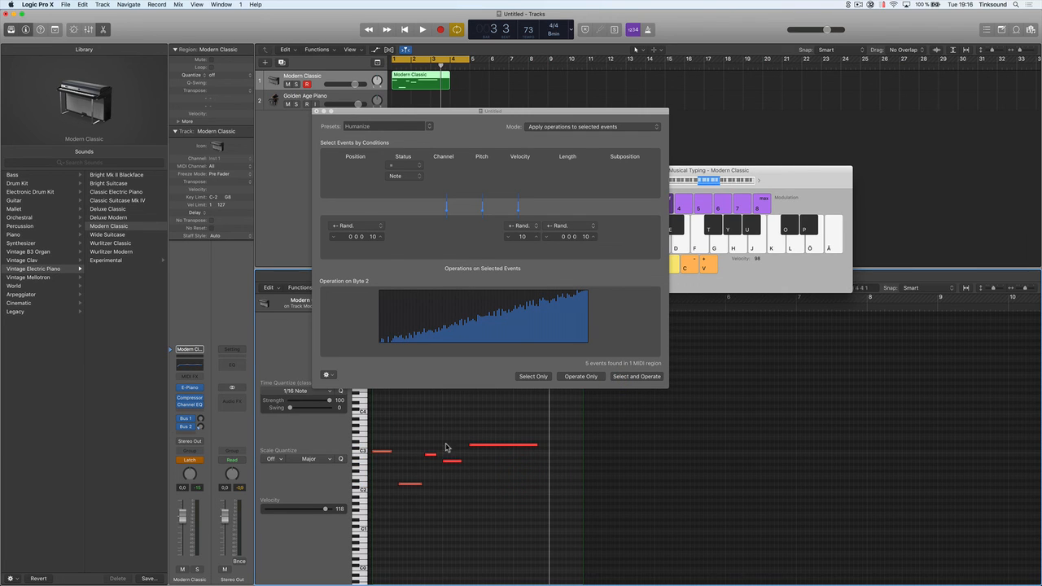
pyautogui.click(316, 112)
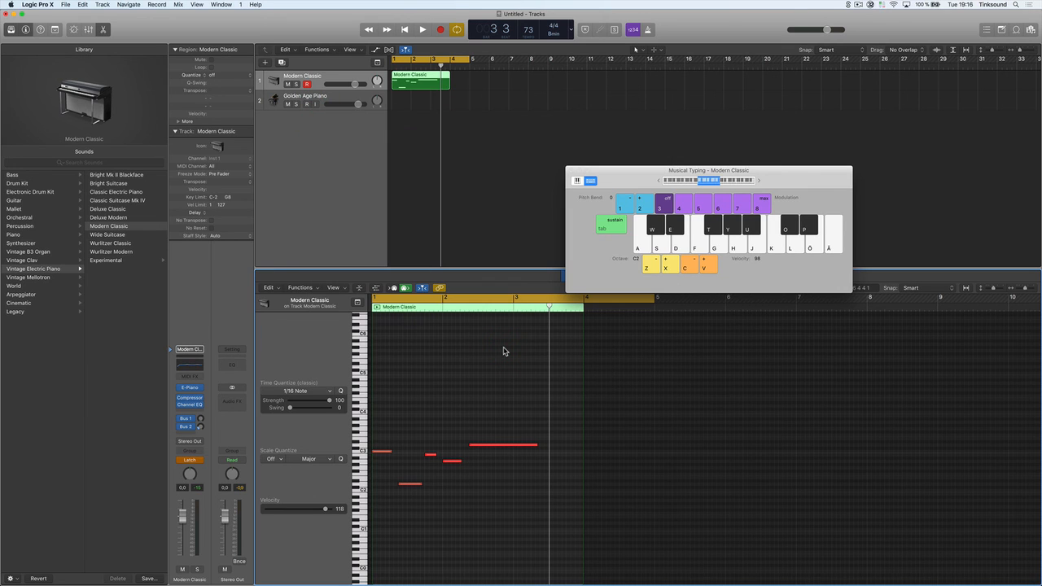